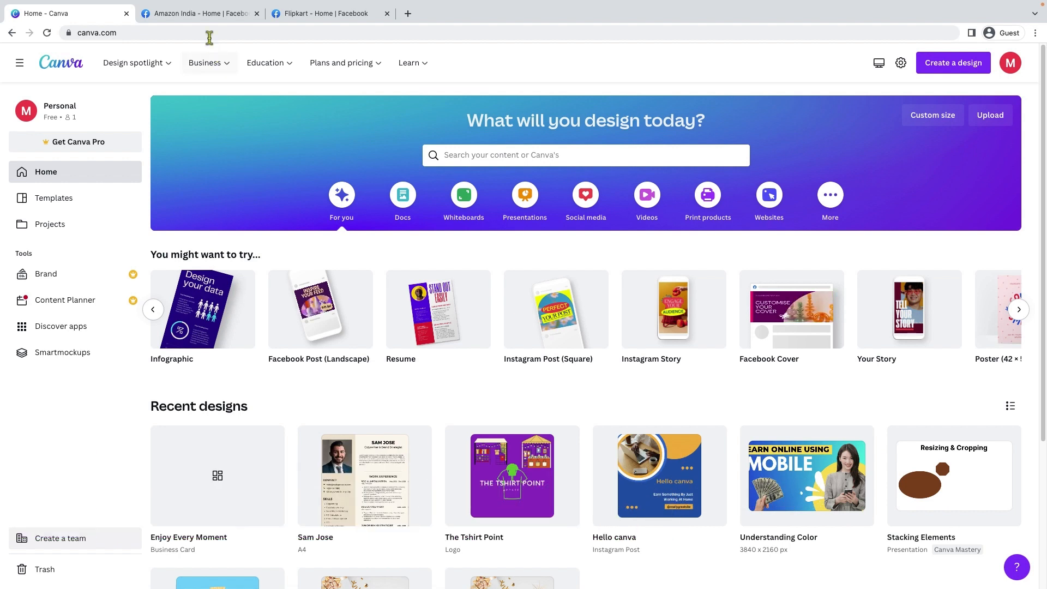
- Look at the Facebook cover images on the Amazon India and Flipkart pages, and return to the Canva home page
left_click(202, 14)
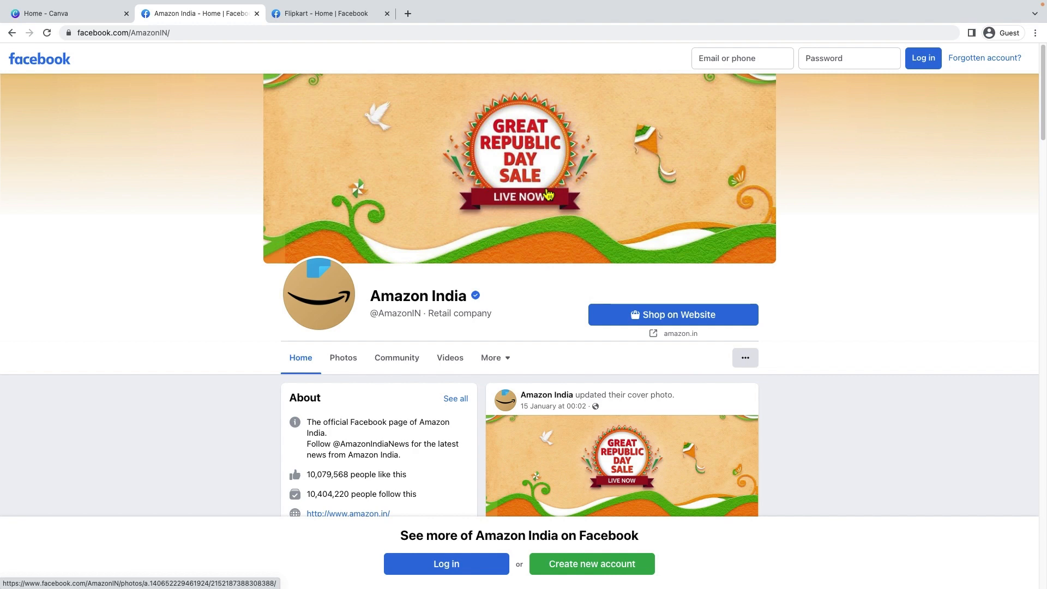
left_click(335, 14)
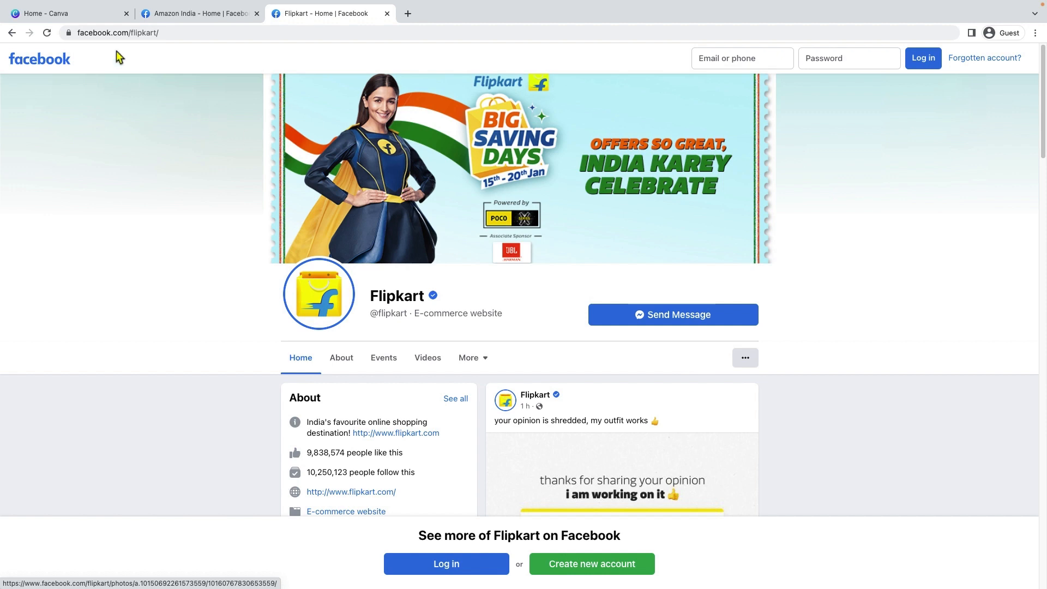
left_click(65, 14)
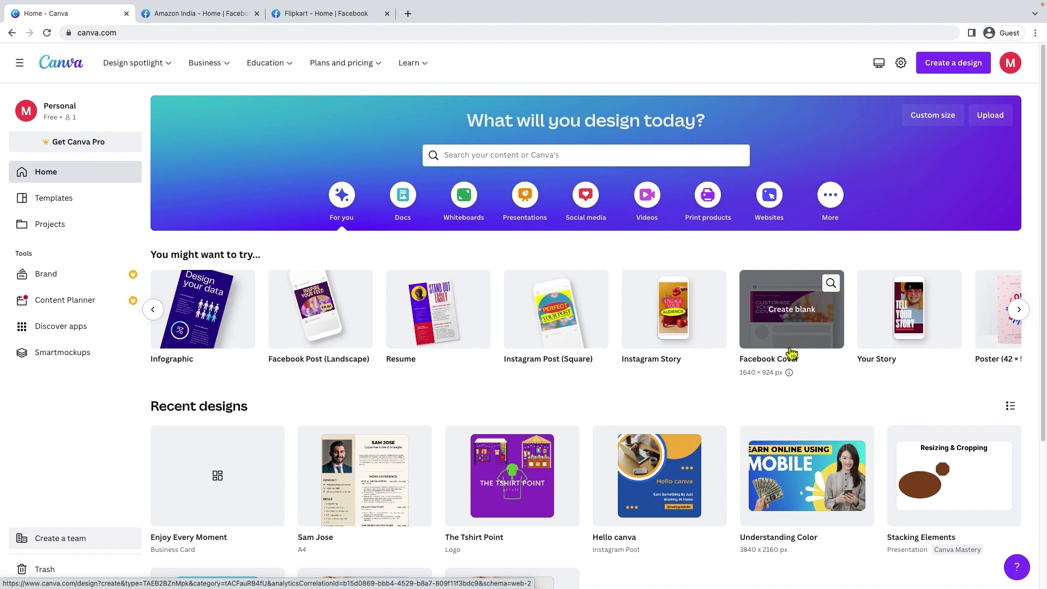
- Search for "facebook cover", open the Facebook Cover template category and create a blank Facebook Cover design
left_click(544, 158)
type("facebook cover")
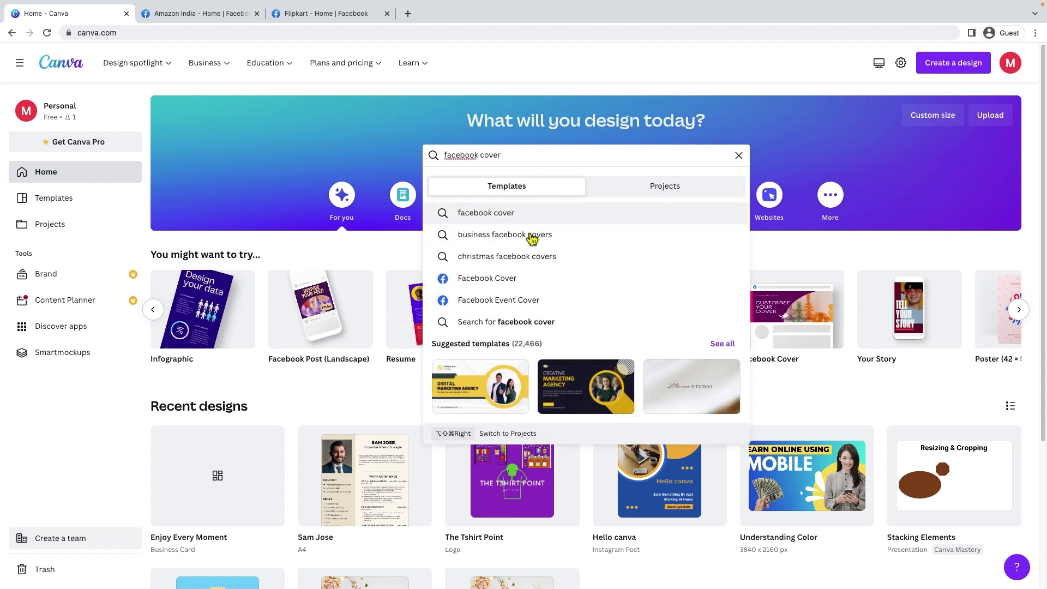
left_click(509, 285)
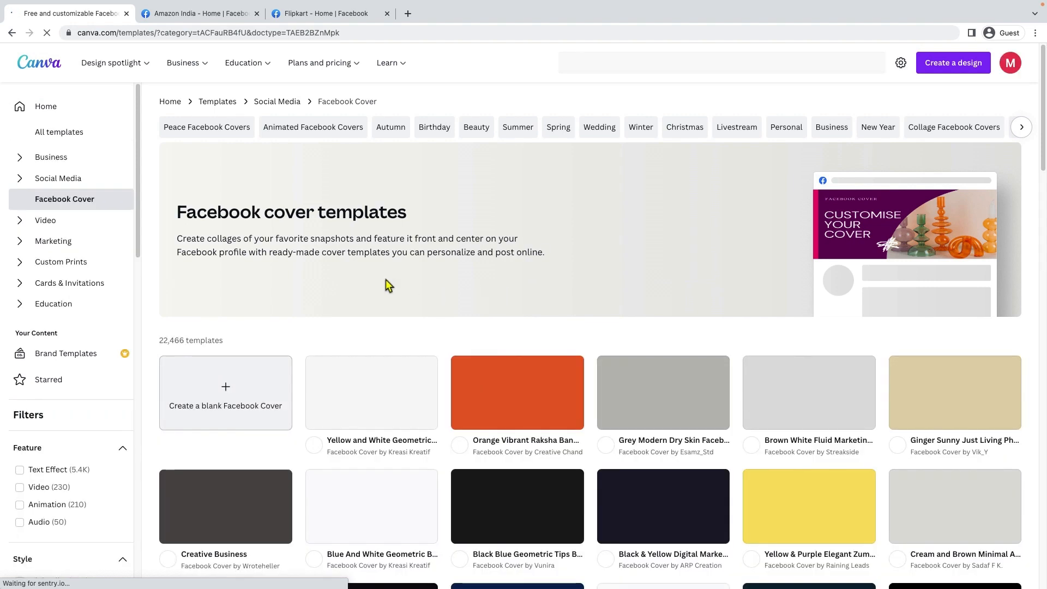
scroll(386, 280, "down", 2)
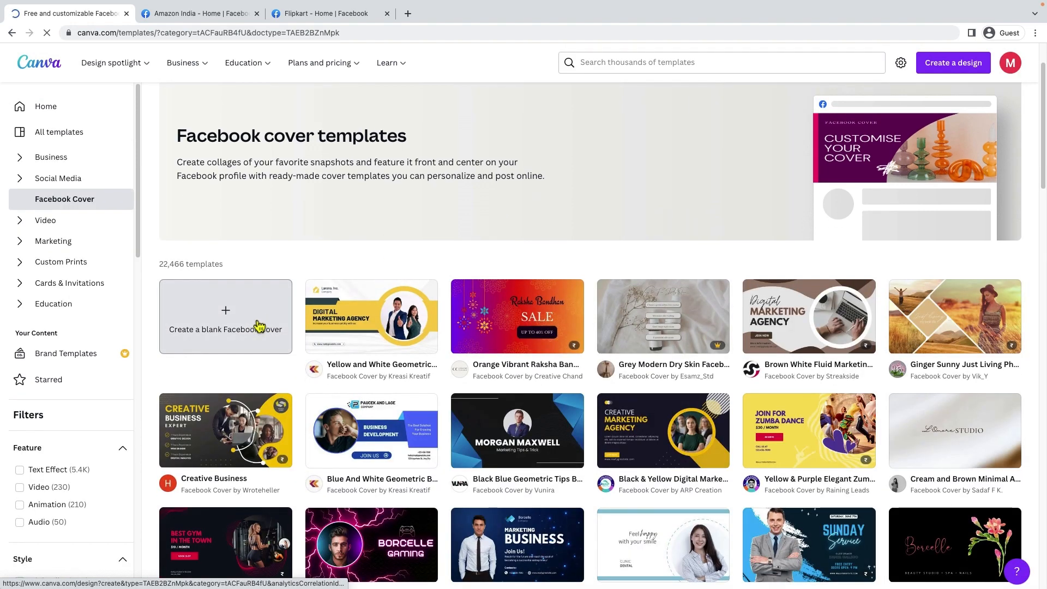
left_click(258, 326)
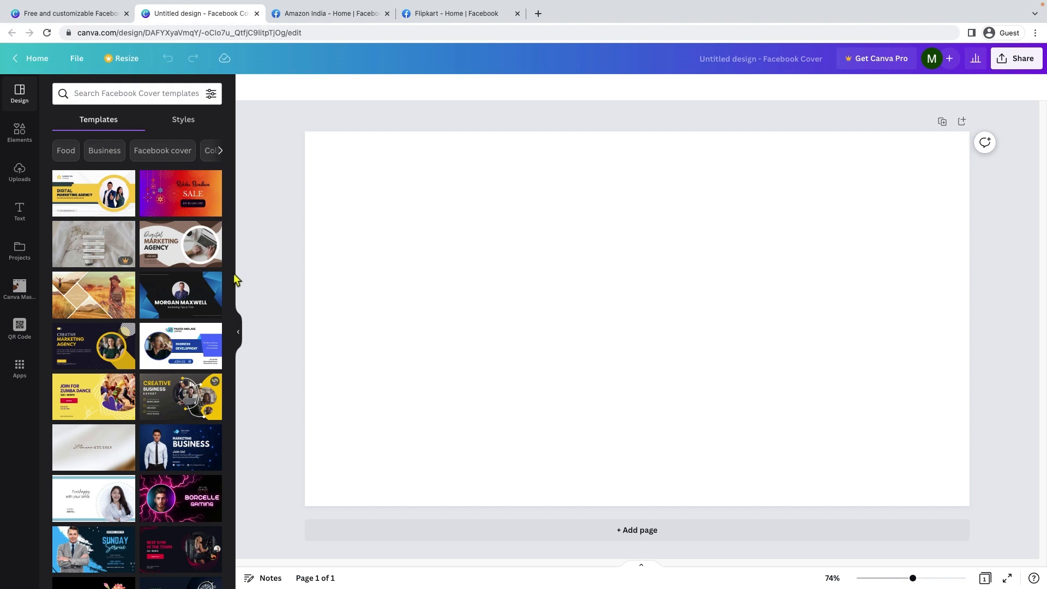
- Search the Facebook Cover templates for "sale" and apply the black and yellow "Weekend Big Sale" fashion template with two tilted photo frames
scroll(164, 266, "down", 1)
scroll(162, 270, "down", 7)
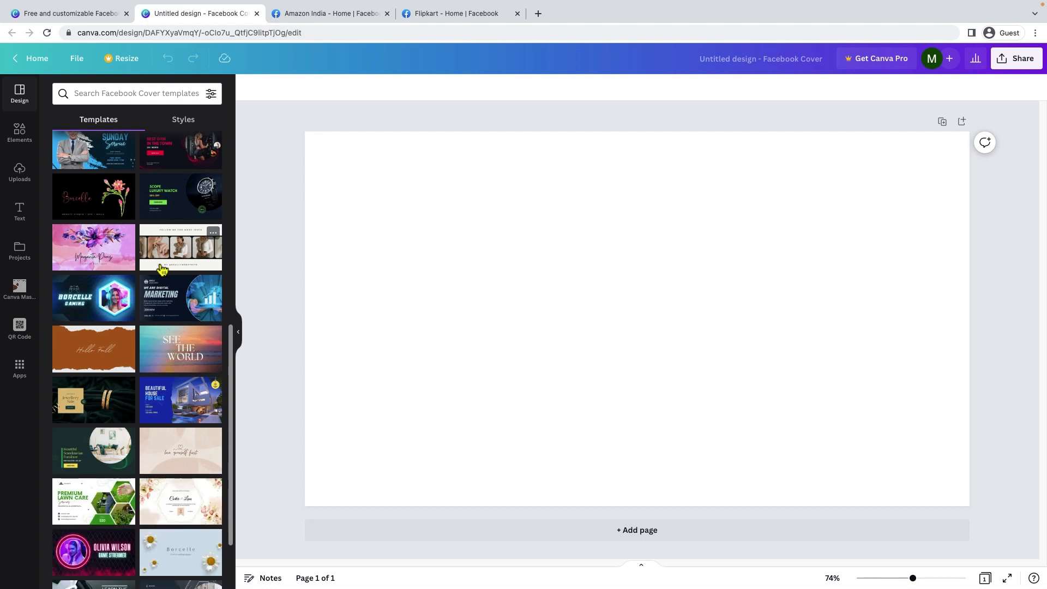
scroll(163, 288, "up", 7)
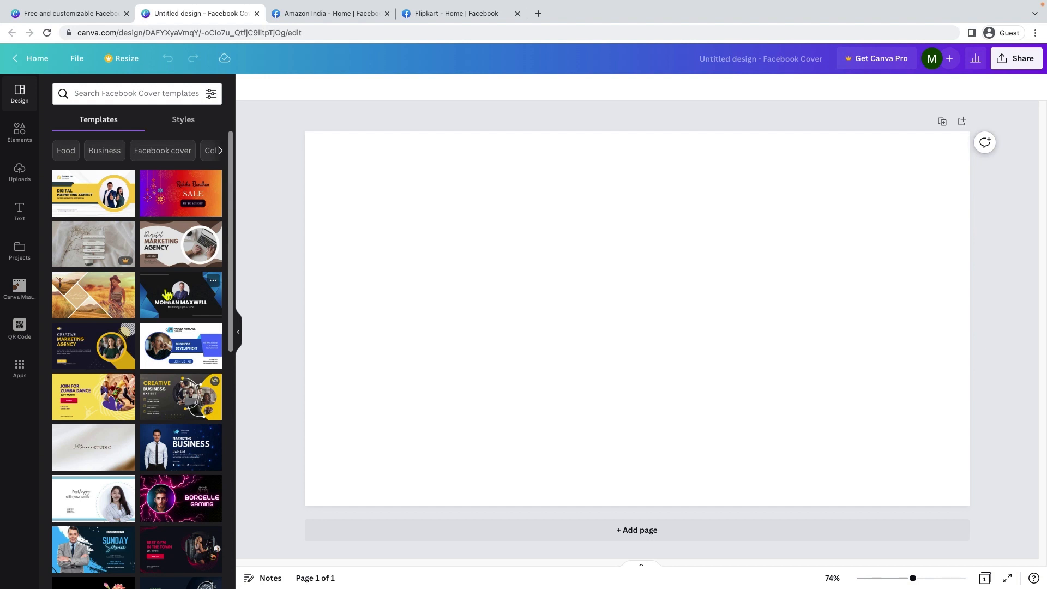
left_click(145, 100)
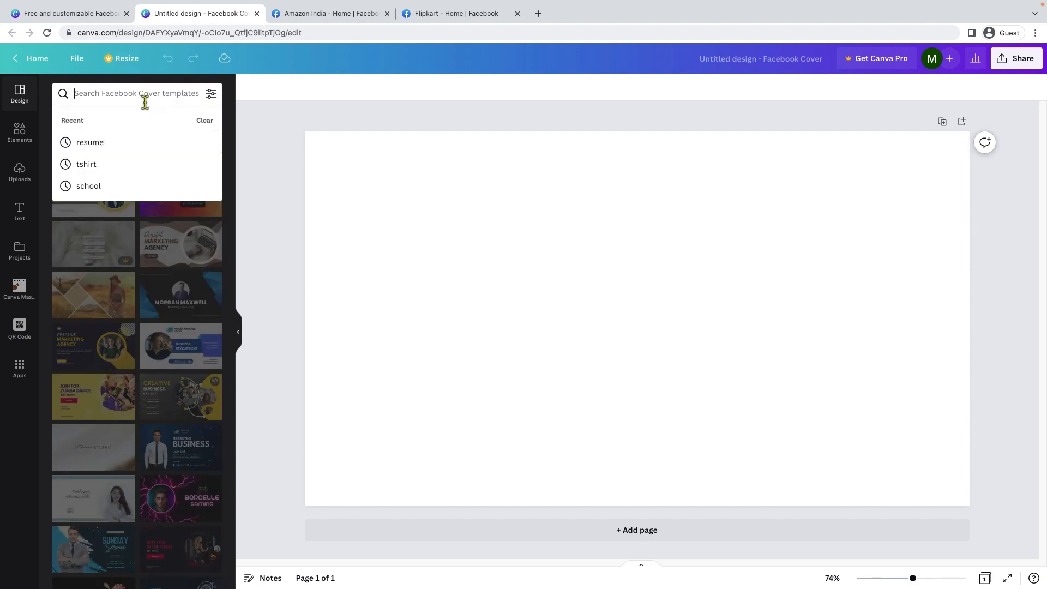
type("sale")
key("Return")
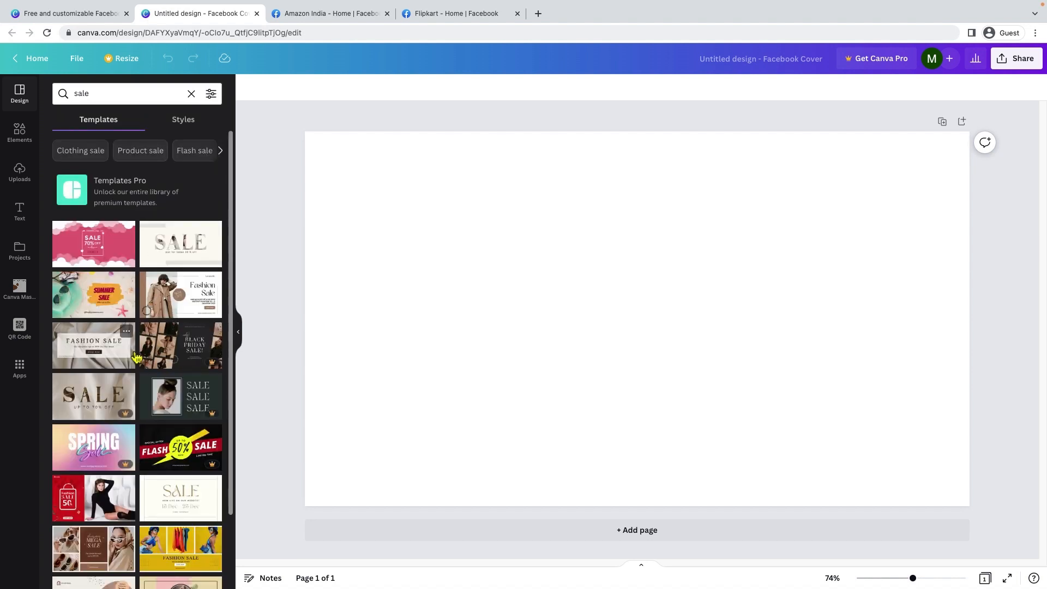
scroll(146, 326, "down", 3)
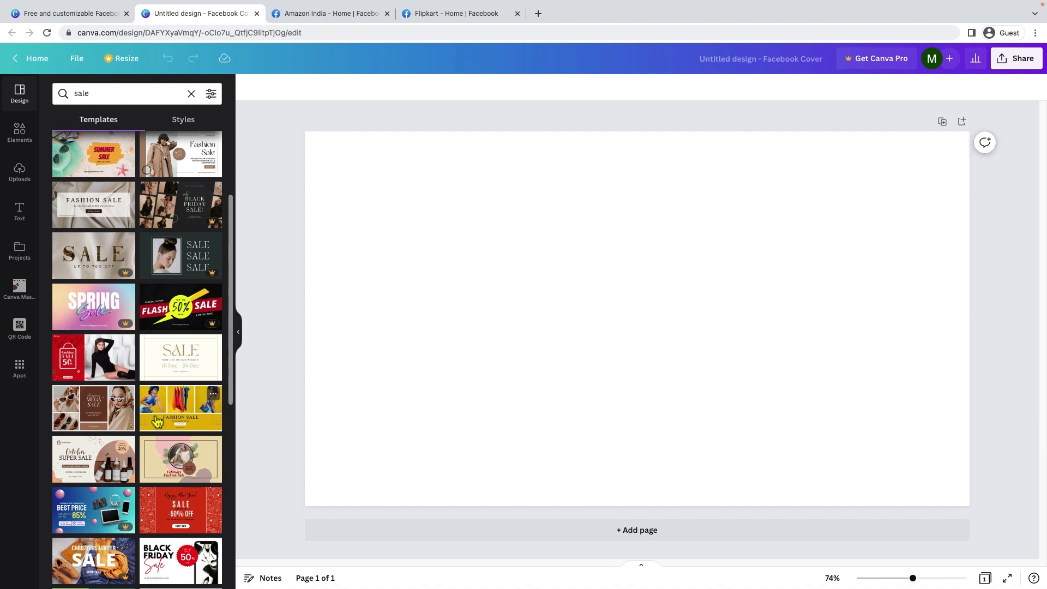
scroll(157, 421, "down", 4)
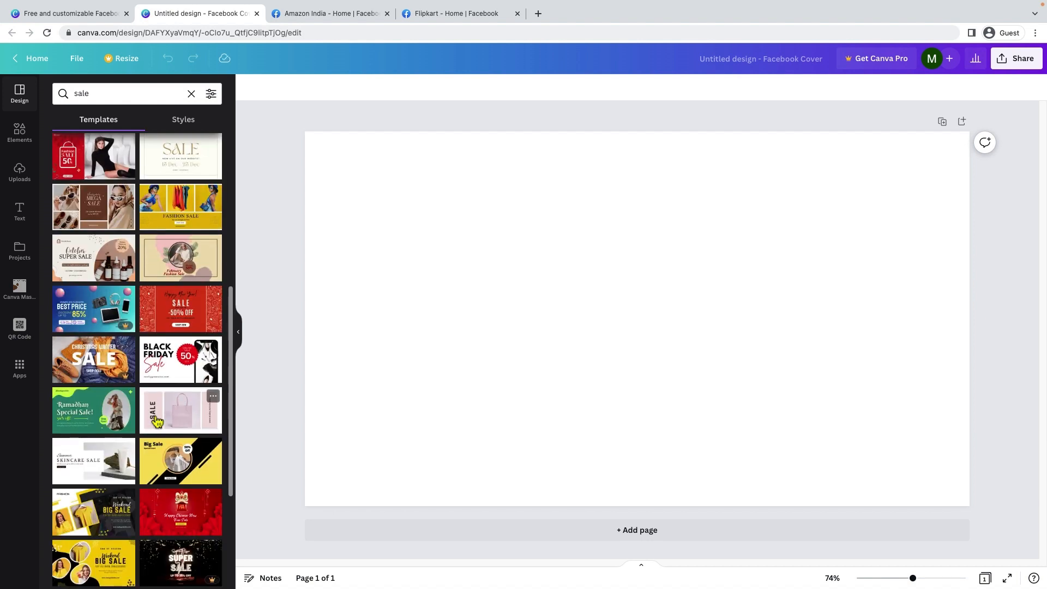
scroll(157, 422, "down", 4)
left_click(90, 344)
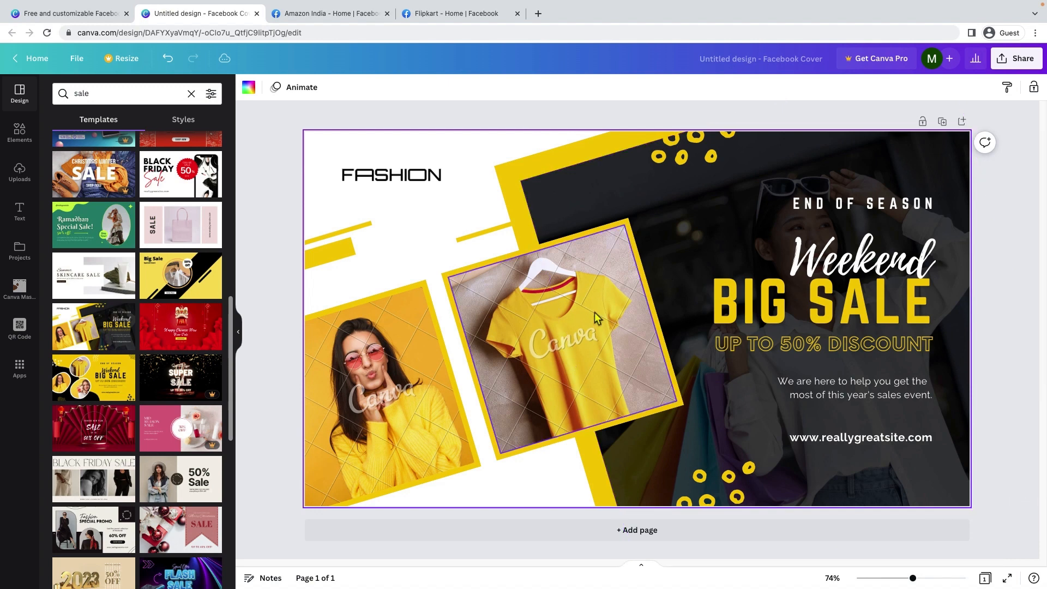
- Delete the photo of the woman in yellow and the yellow T-shirt photo from their tilted frames
left_click(400, 378)
key("Delete")
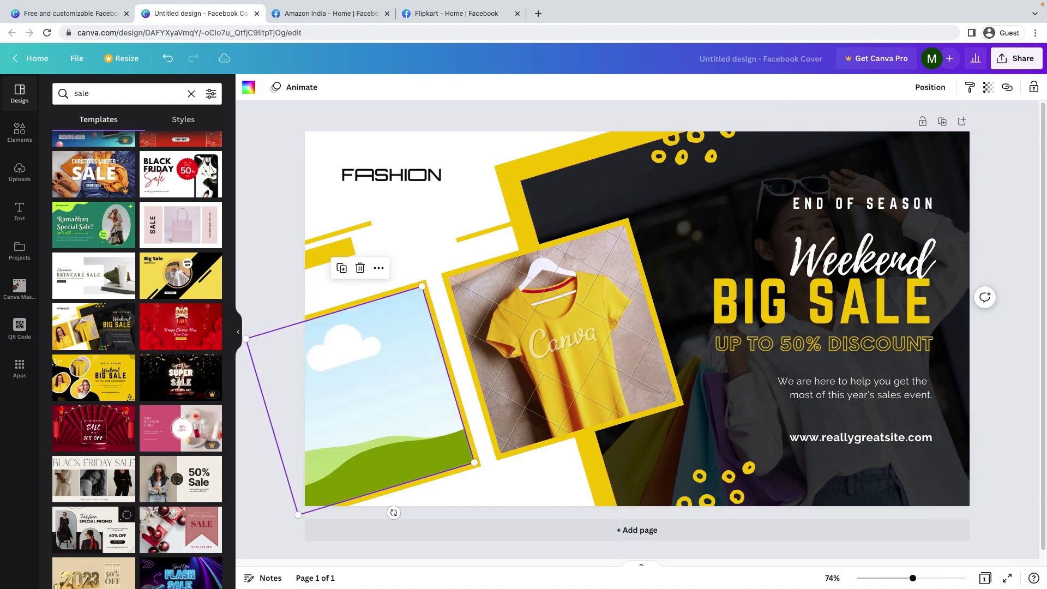
left_click(597, 331)
key("Delete")
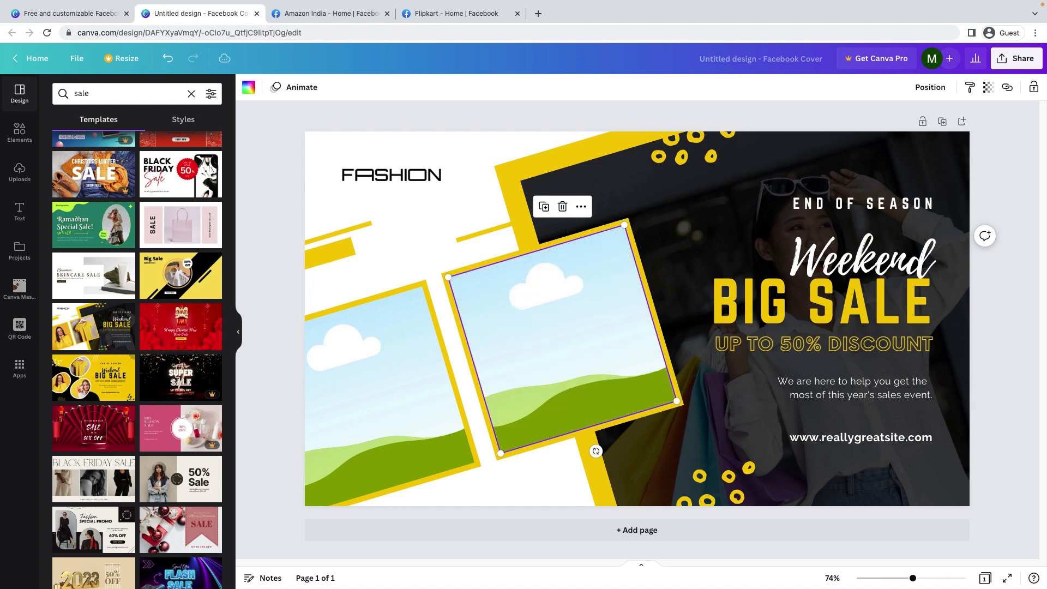
- Search the photo elements for "tshirt" and place the photo of the long-haired woman in a black printed T-shirt in the middle frame
left_click(19, 132)
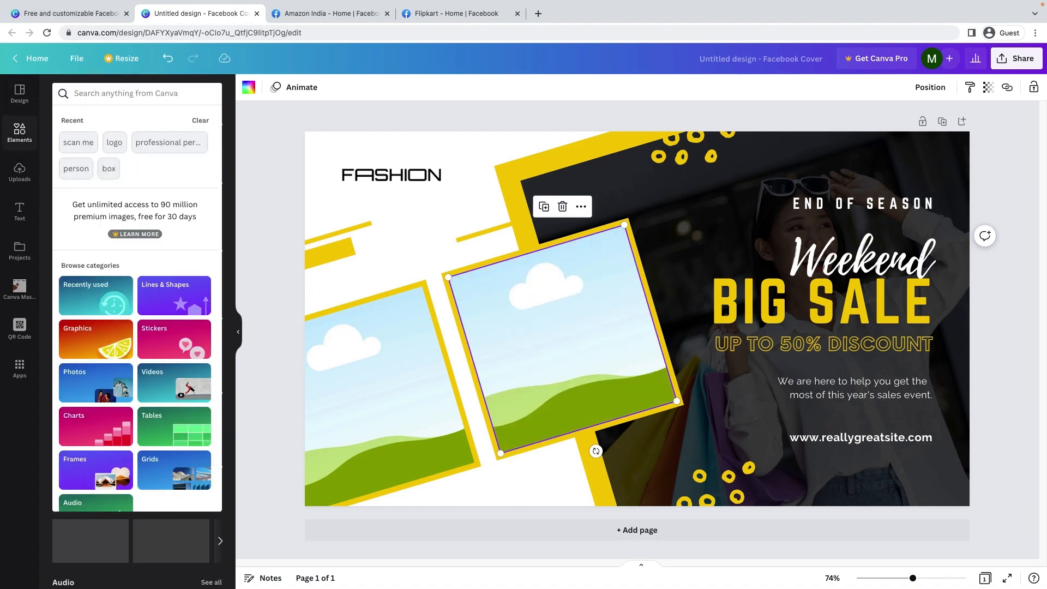
type("tshirt")
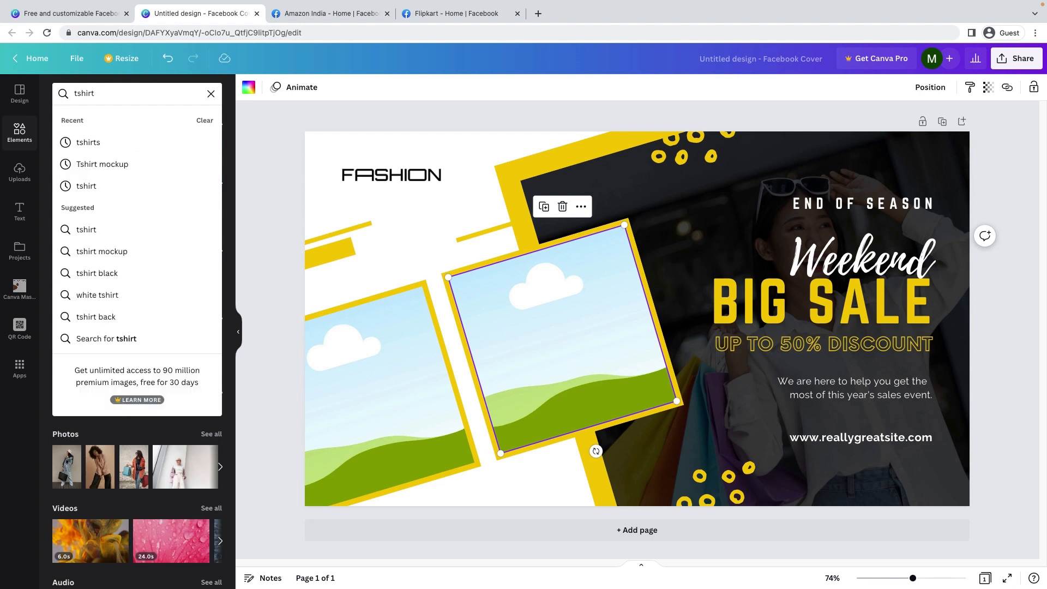
key("Return")
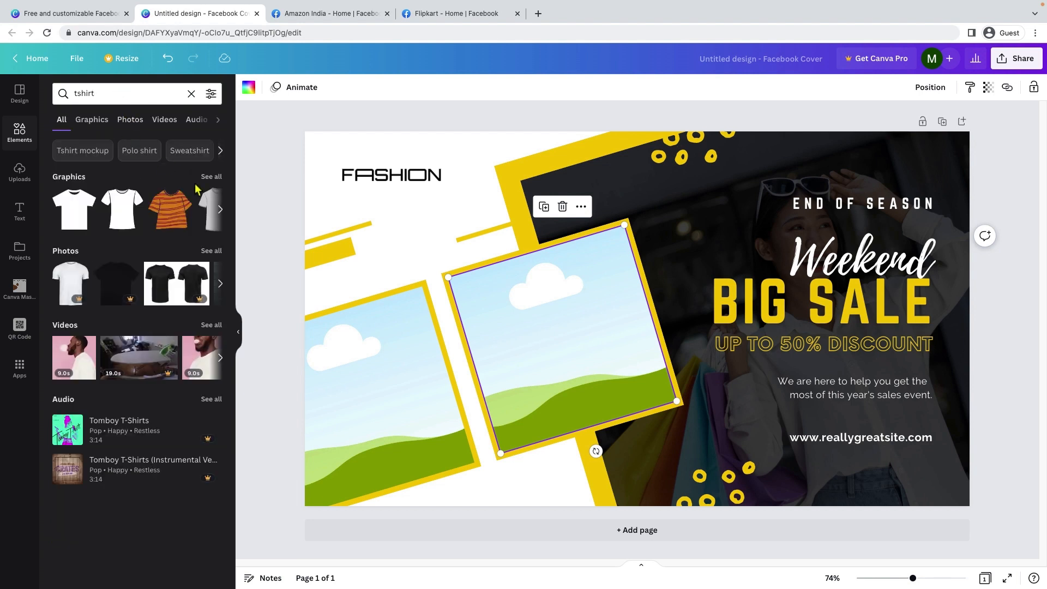
left_click(211, 252)
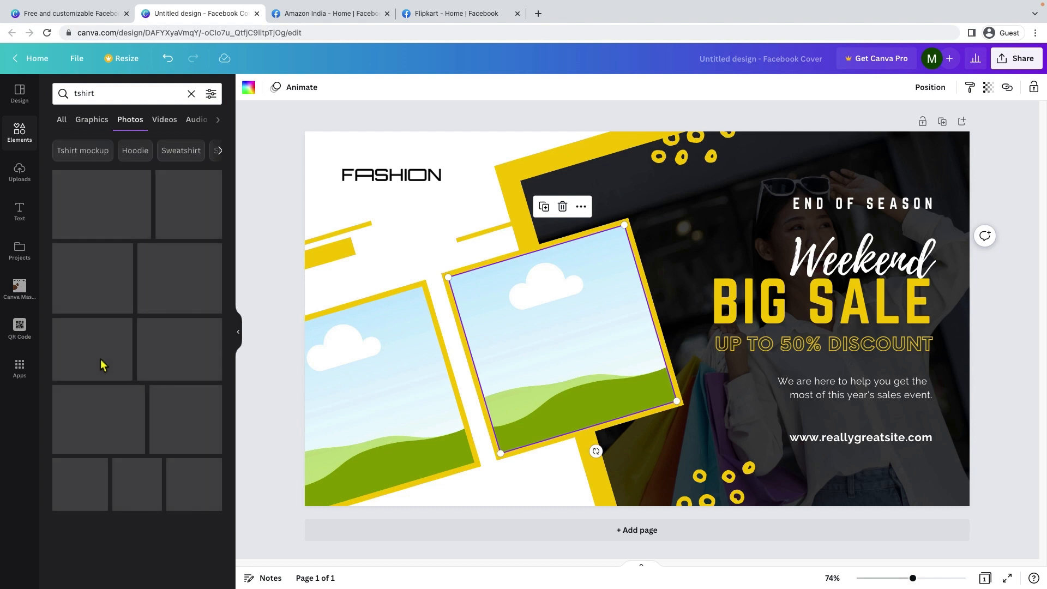
scroll(162, 373, "down", 3)
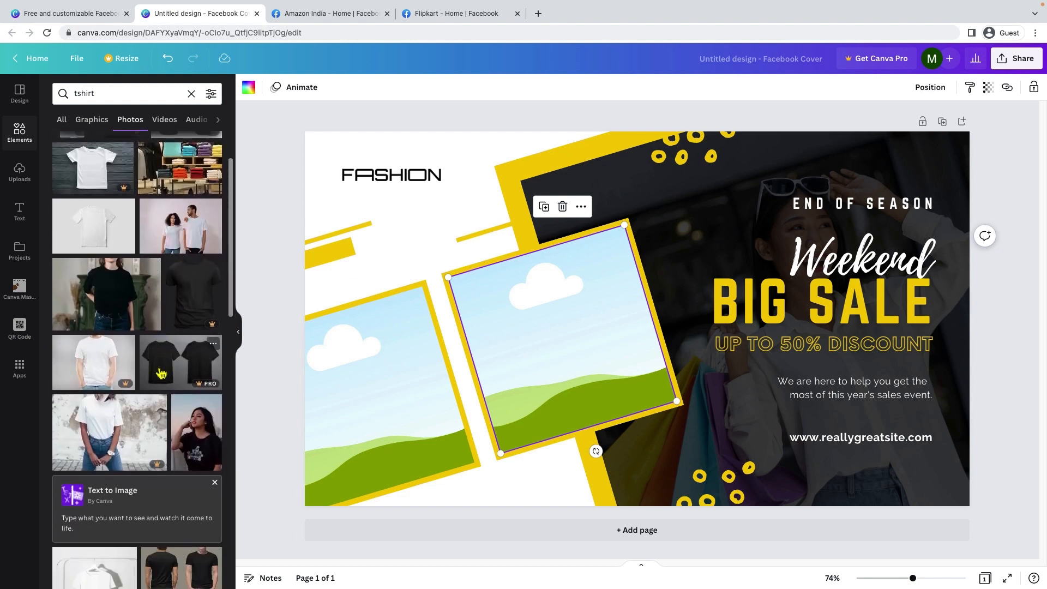
scroll(161, 373, "down", 5)
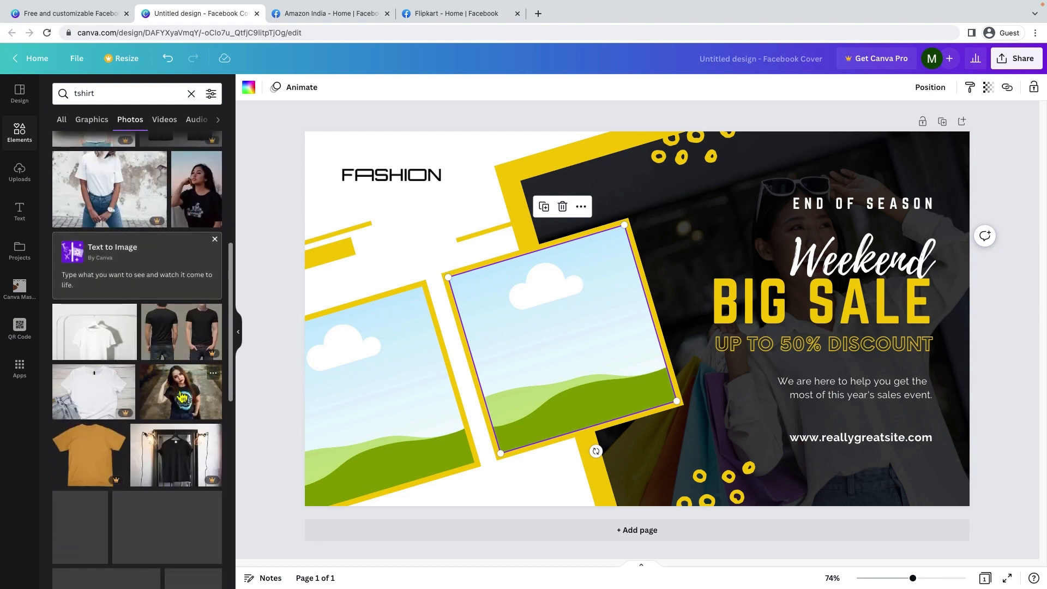
left_click(180, 405)
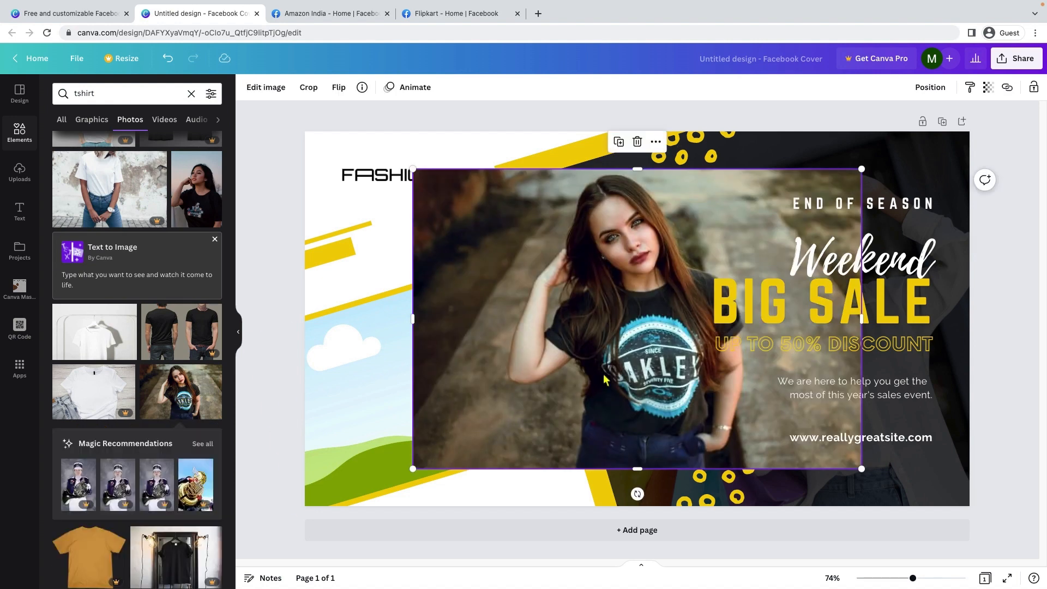
left_click_drag(578, 380, 554, 375)
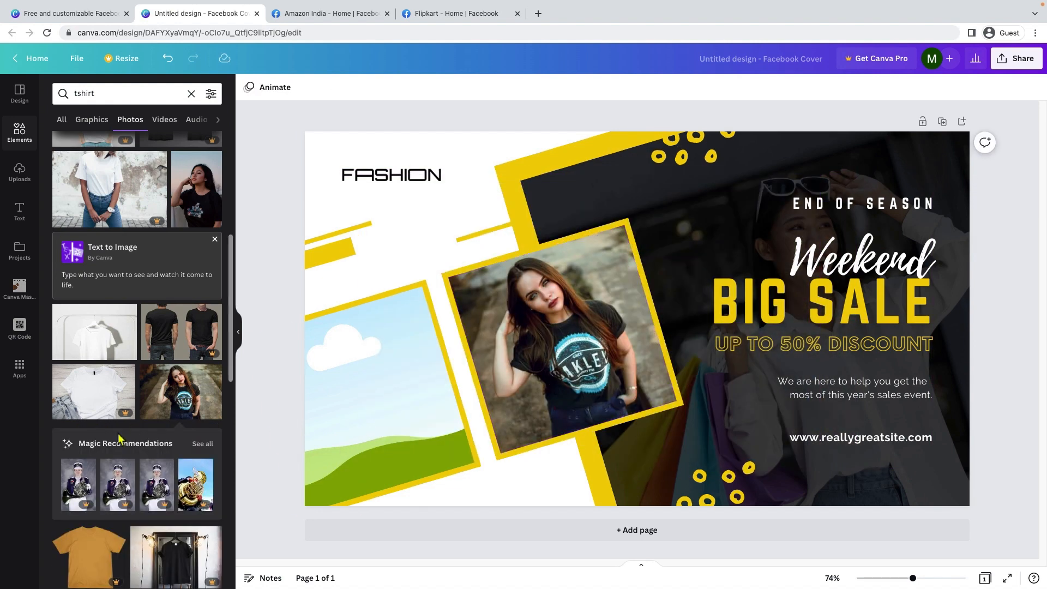
- Place the photo of the tattooed man in a plain black T-shirt in the empty left frame
scroll(117, 420, "down", 10)
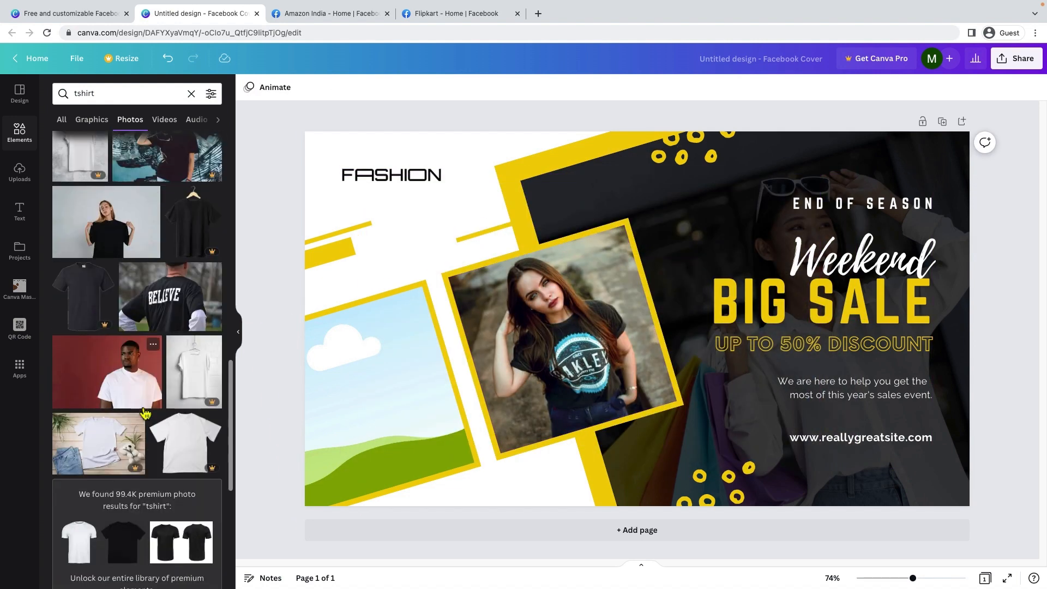
scroll(145, 413, "down", 7)
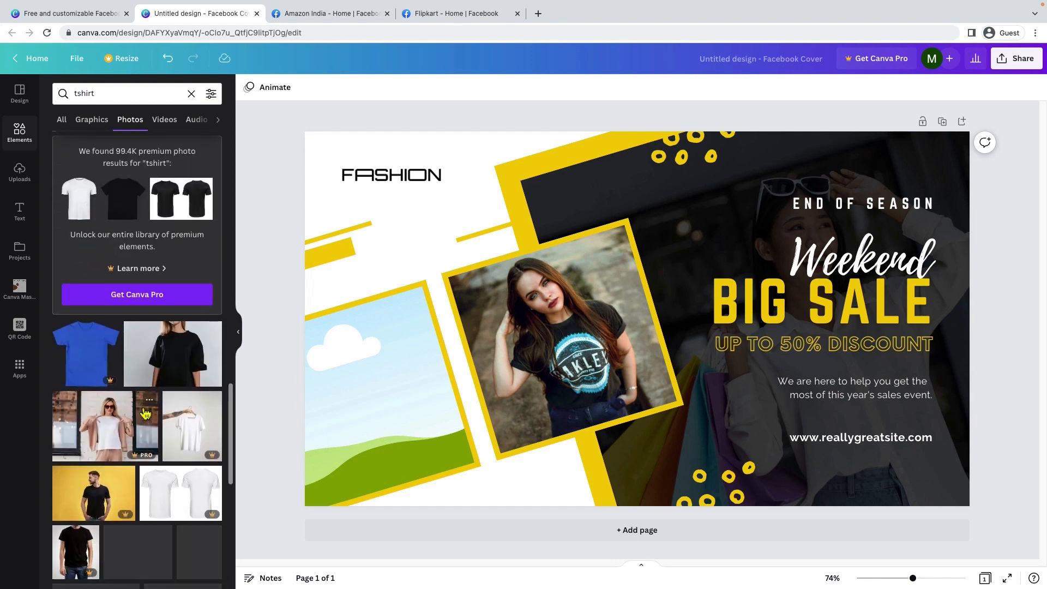
scroll(145, 413, "down", 5)
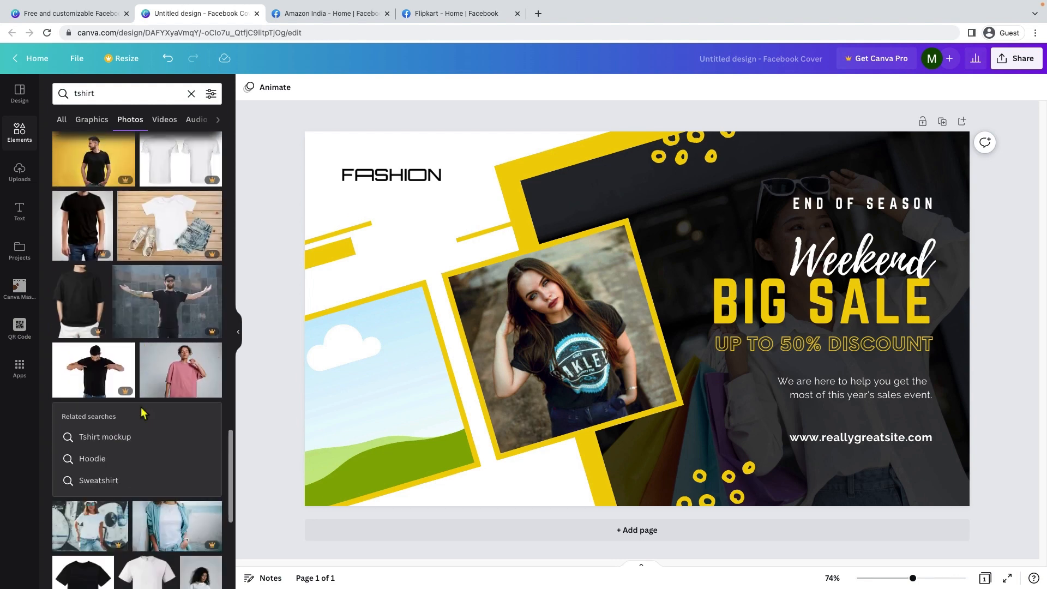
scroll(143, 413, "down", 5)
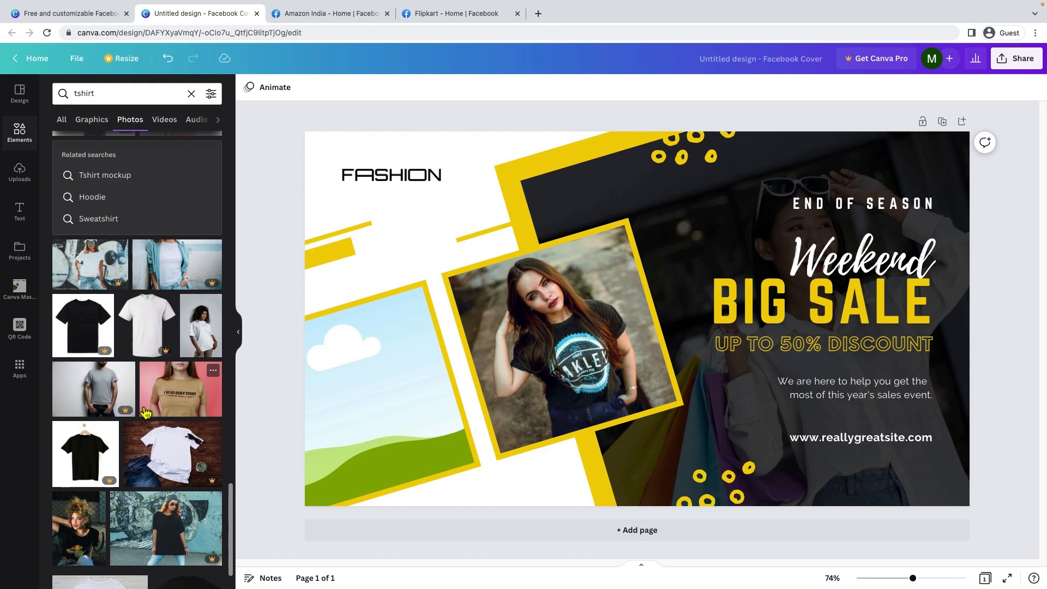
scroll(145, 413, "down", 6)
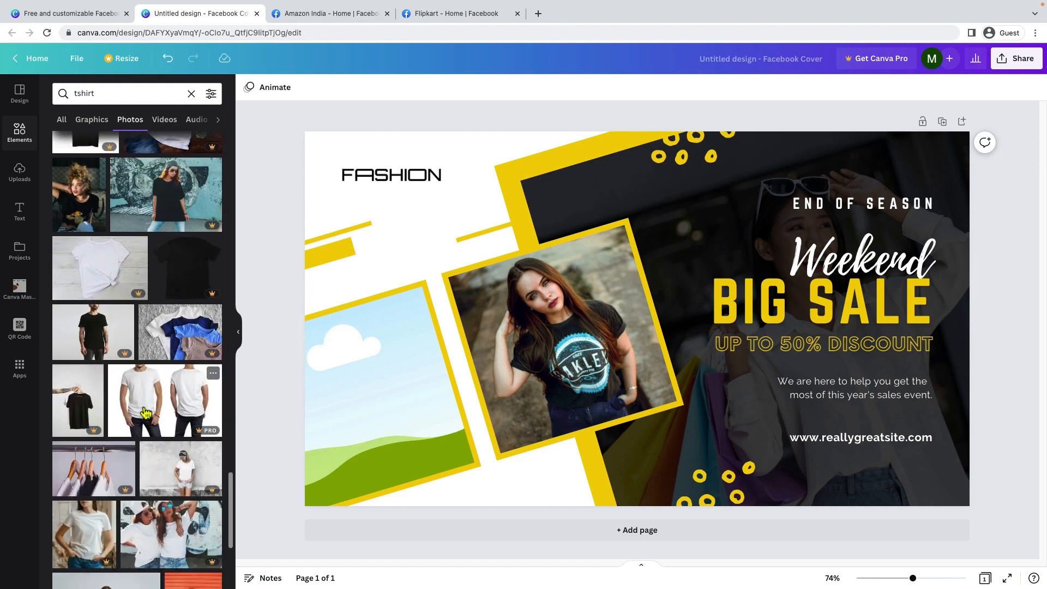
left_click(102, 336)
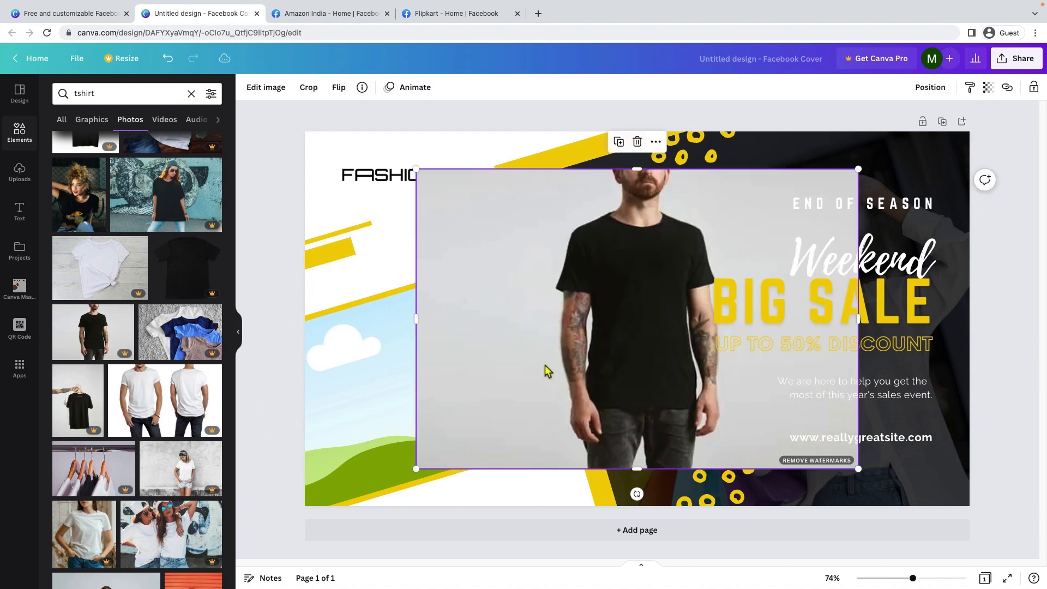
left_click_drag(545, 370, 380, 401)
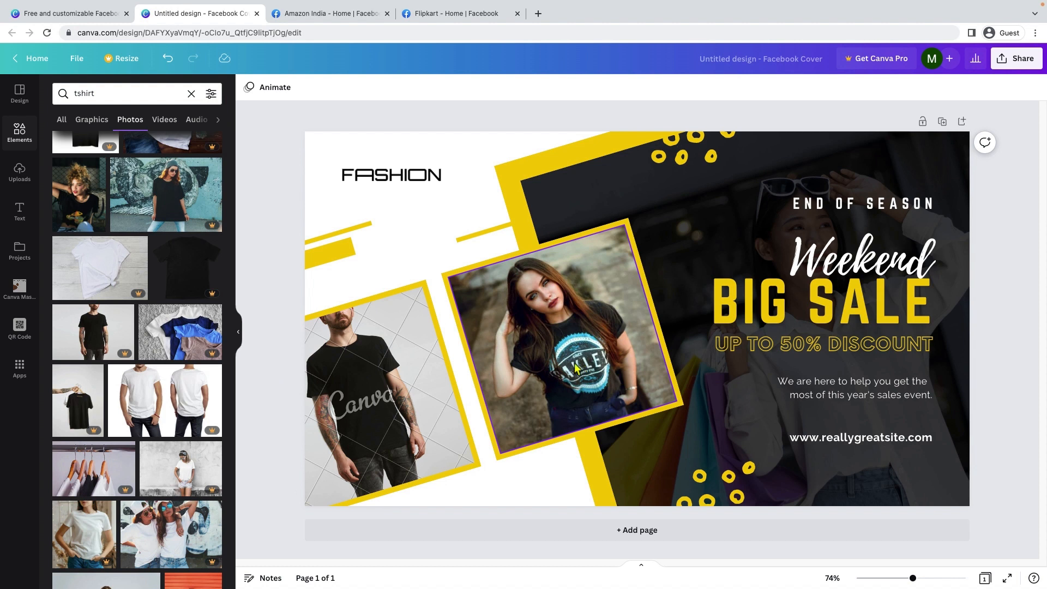
- Replace the "END OF SEASON" line with "REPUBLIC DAY SALE"
left_click(384, 179)
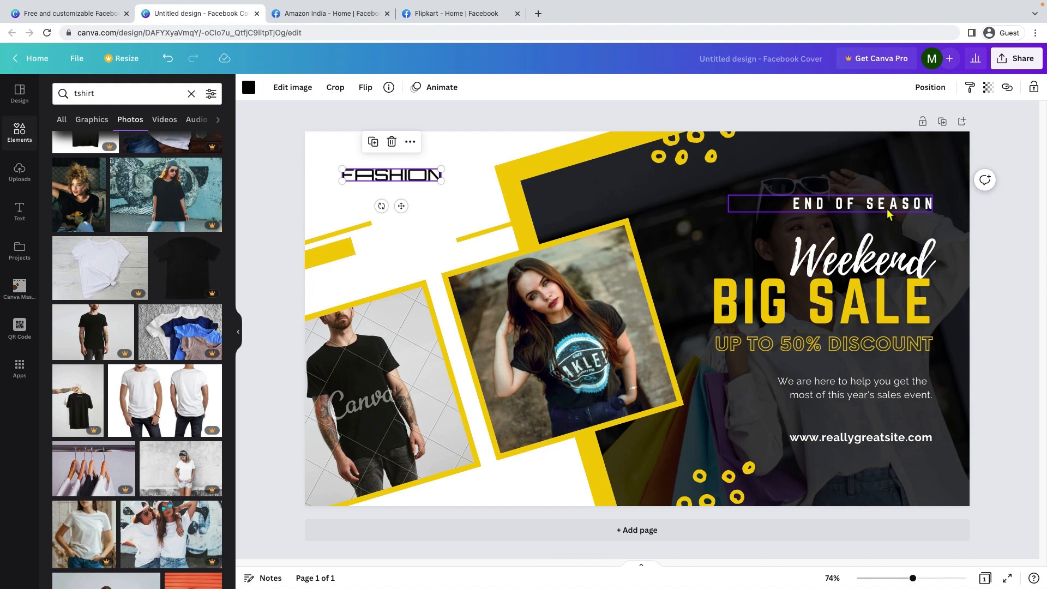
left_click(845, 207)
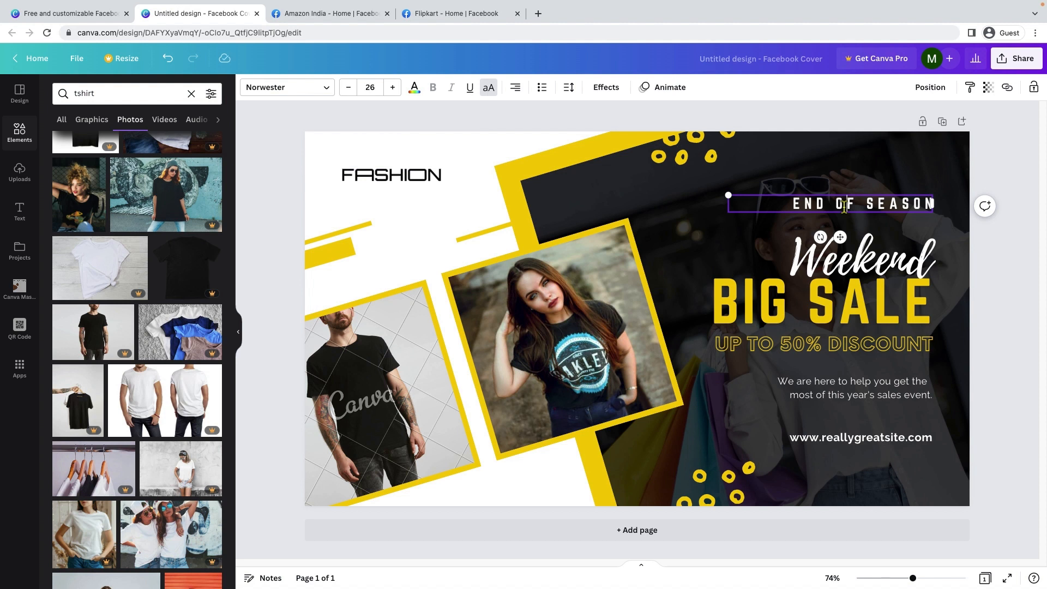
key("super+a")
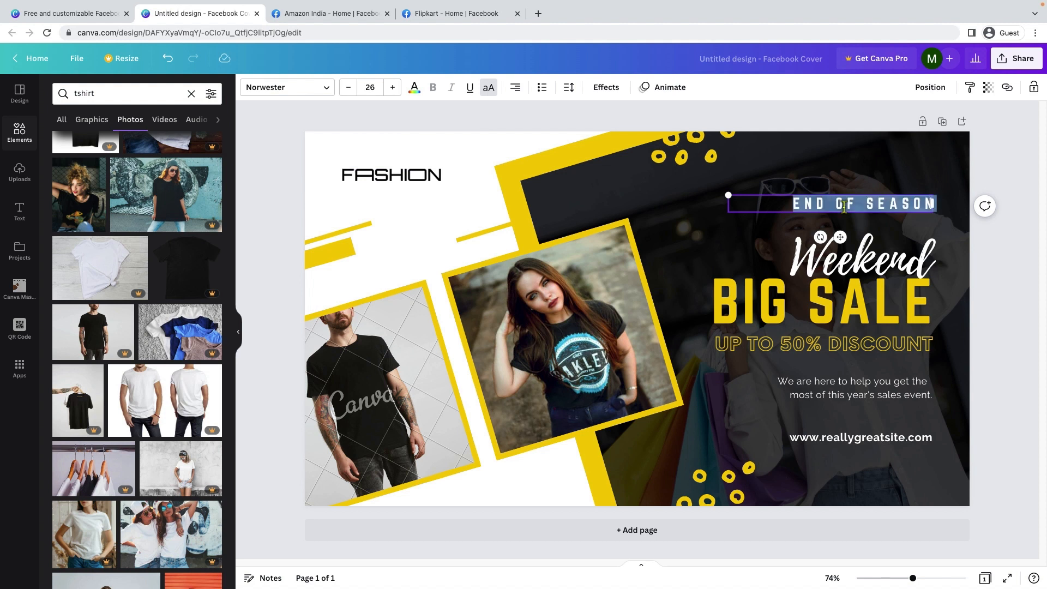
key("BackSpace")
type("RB")
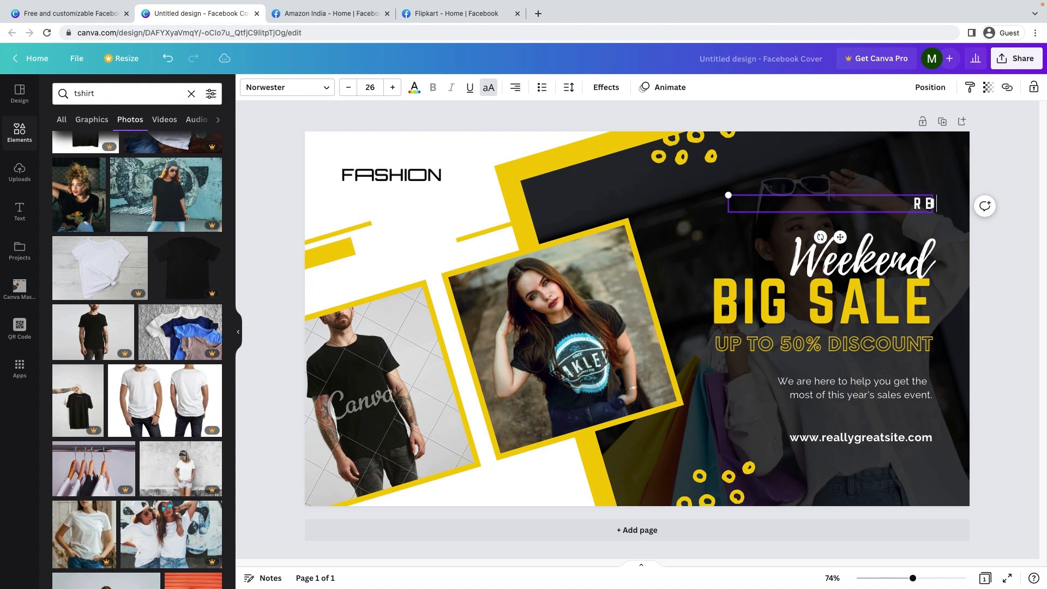
type("PUBLIC DAY")
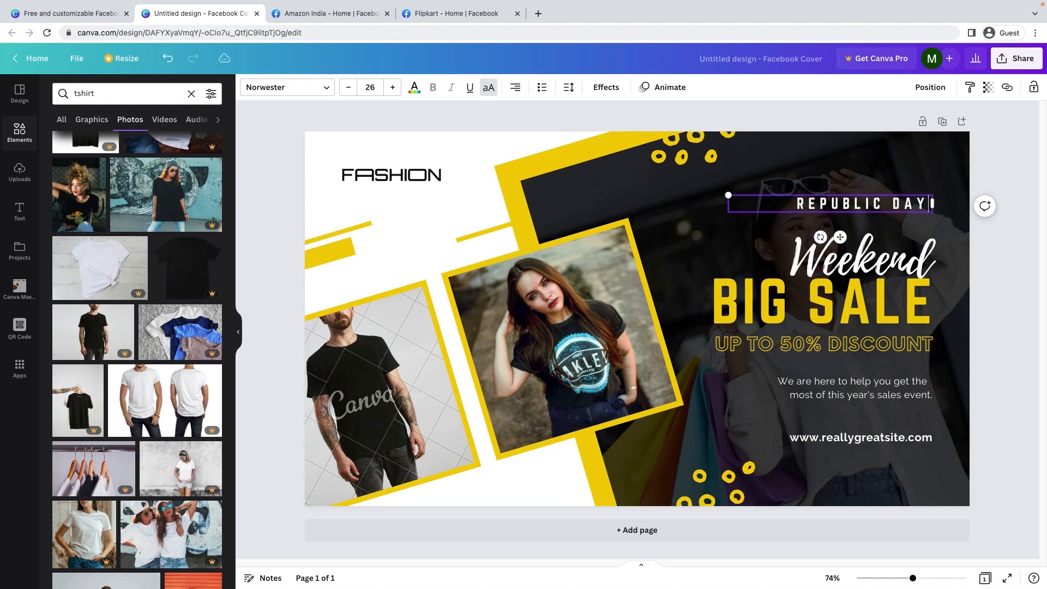
type(" SALE")
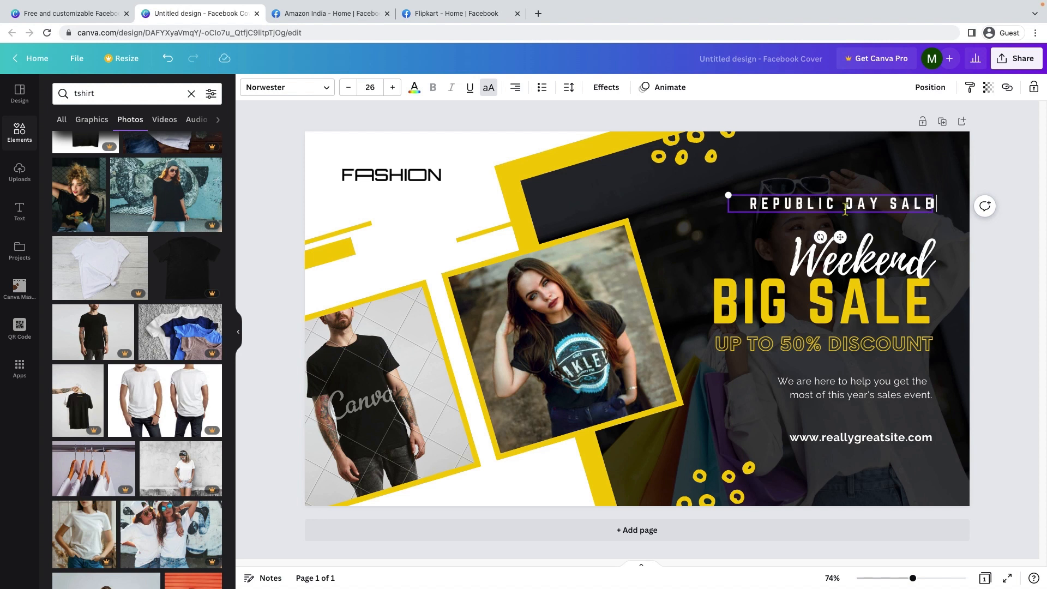
left_click(1003, 303)
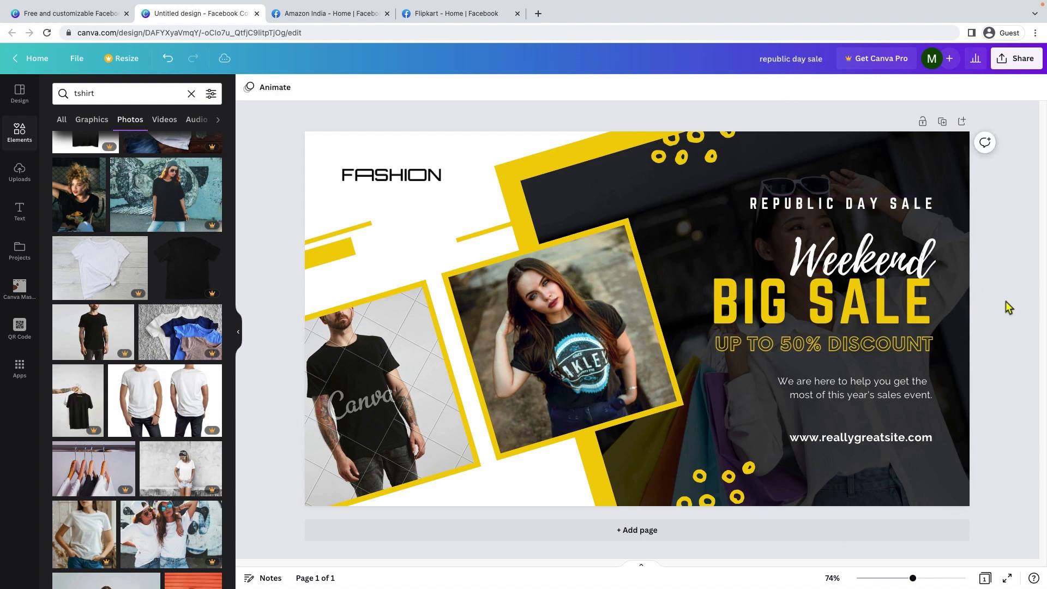
- Change the last word of the Republic Day line to "SPECIAL" and widen its text box to fit one line
left_click(905, 201)
left_click(902, 202)
left_click_drag(892, 202, 935, 201)
type("SPE")
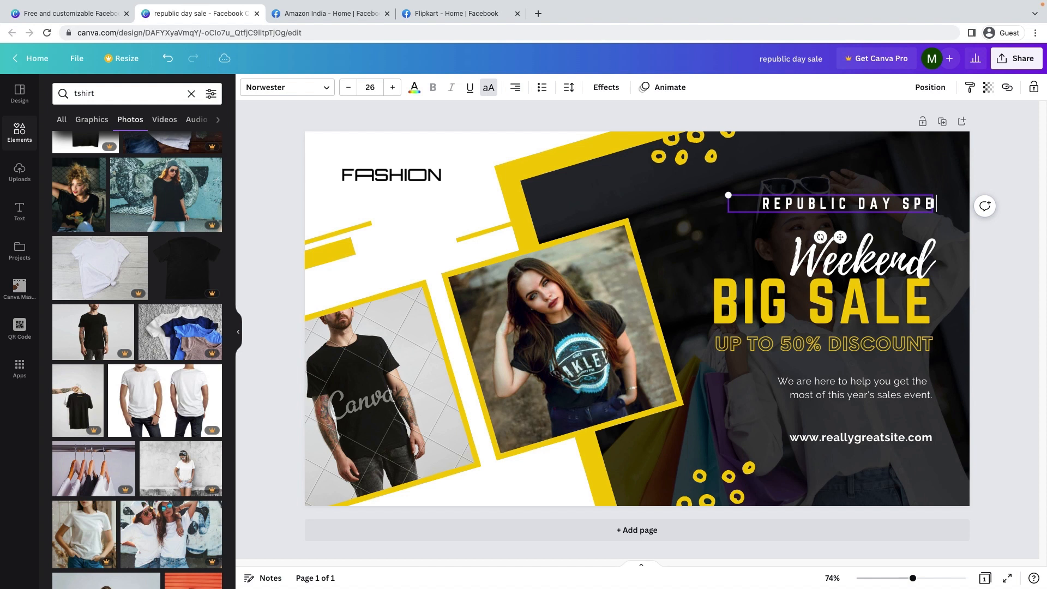
type("CIAL")
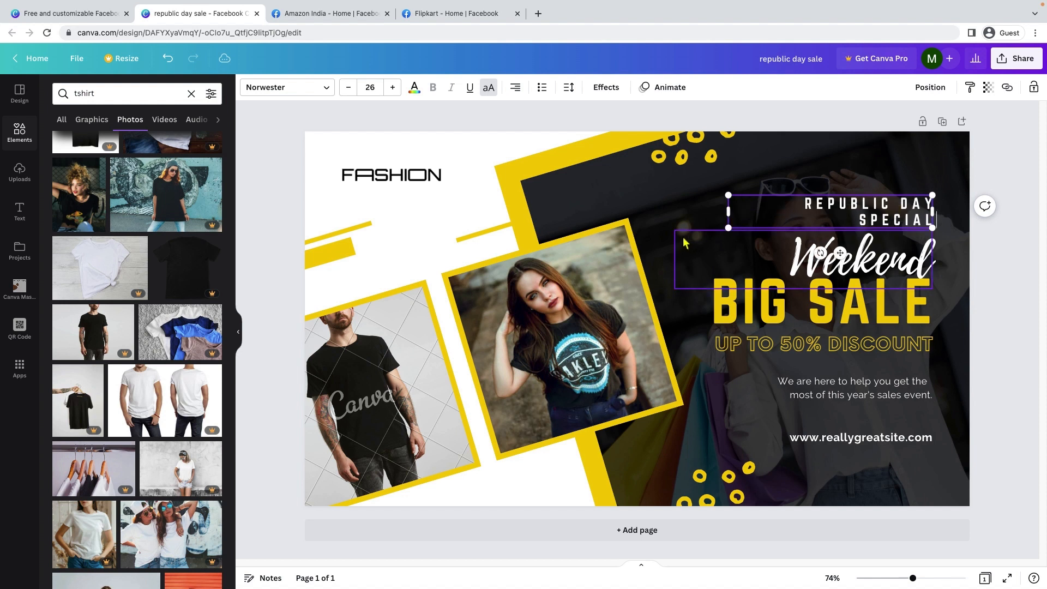
left_click_drag(729, 212, 713, 212)
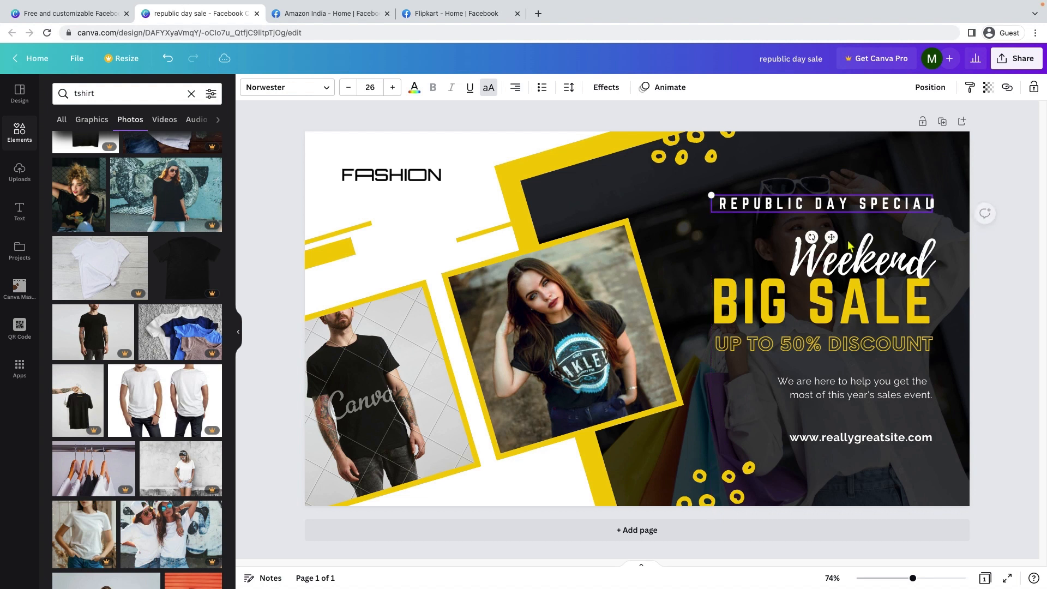
left_click(1025, 301)
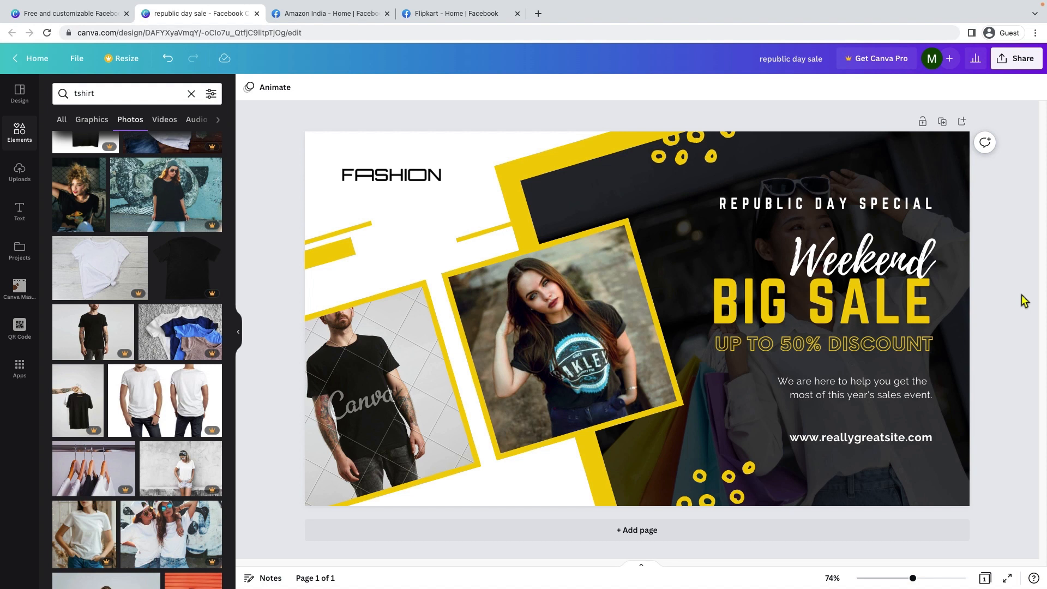
- Delete the "Weekend" text and move the "REPUBLIC DAY SPECIAL" line down directly above "BIG SALE"
left_click(872, 264)
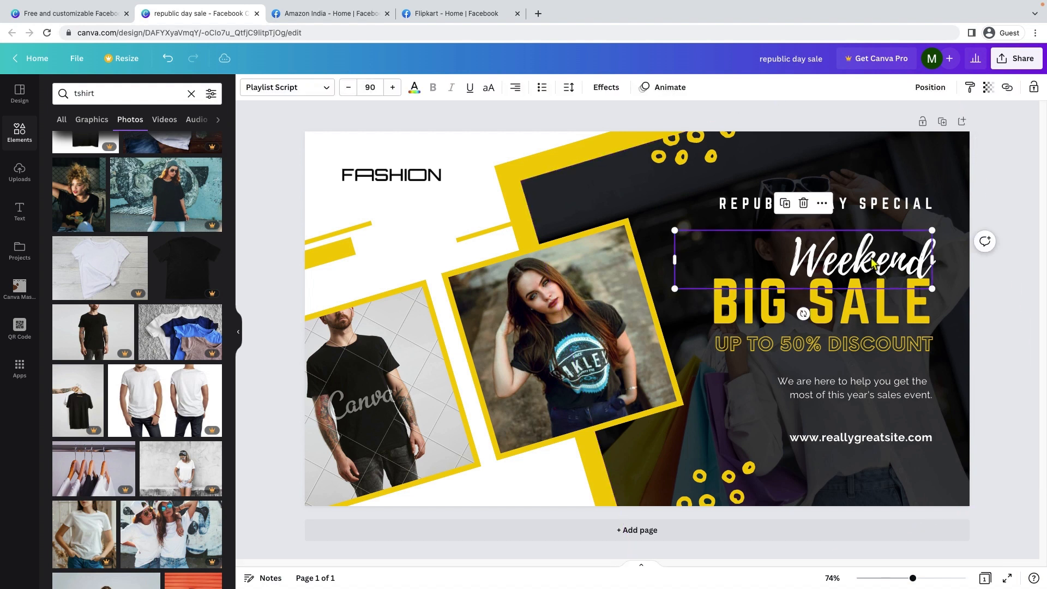
key("Delete")
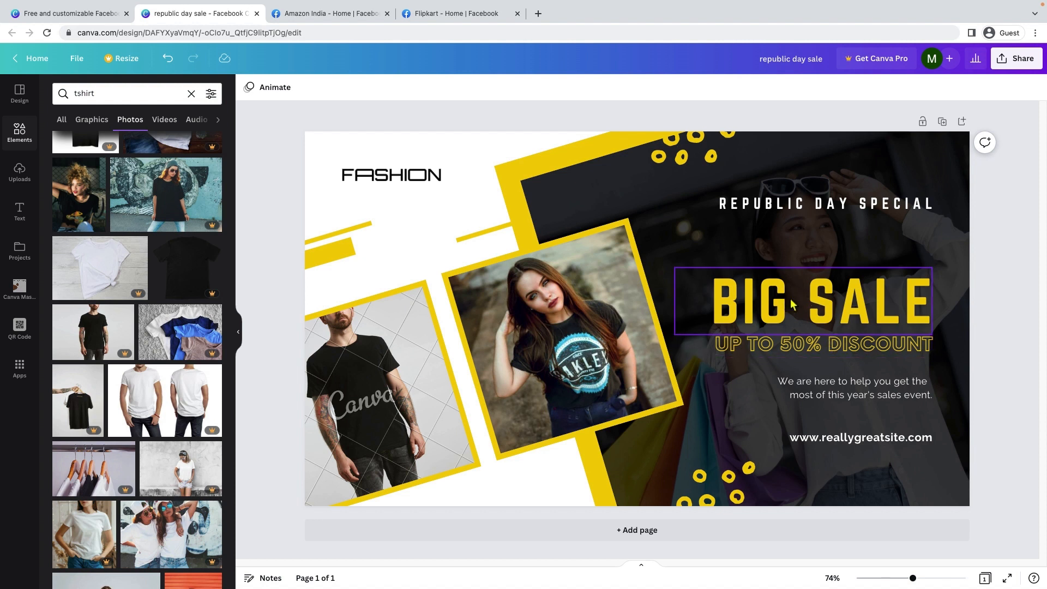
left_click_drag(814, 197, 818, 251)
left_click(843, 353)
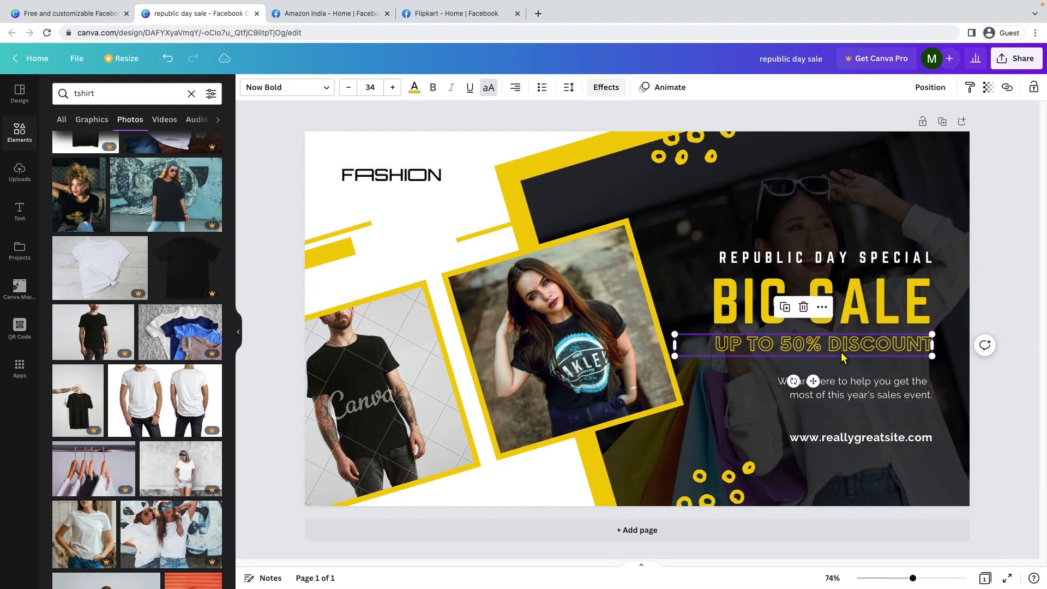
left_click(807, 392)
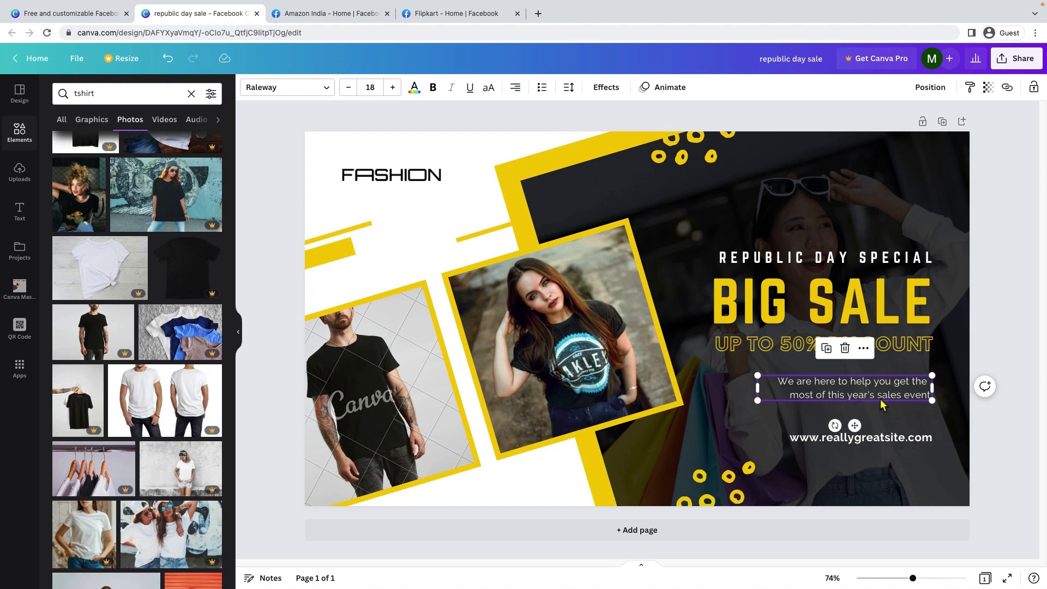
left_click(879, 442)
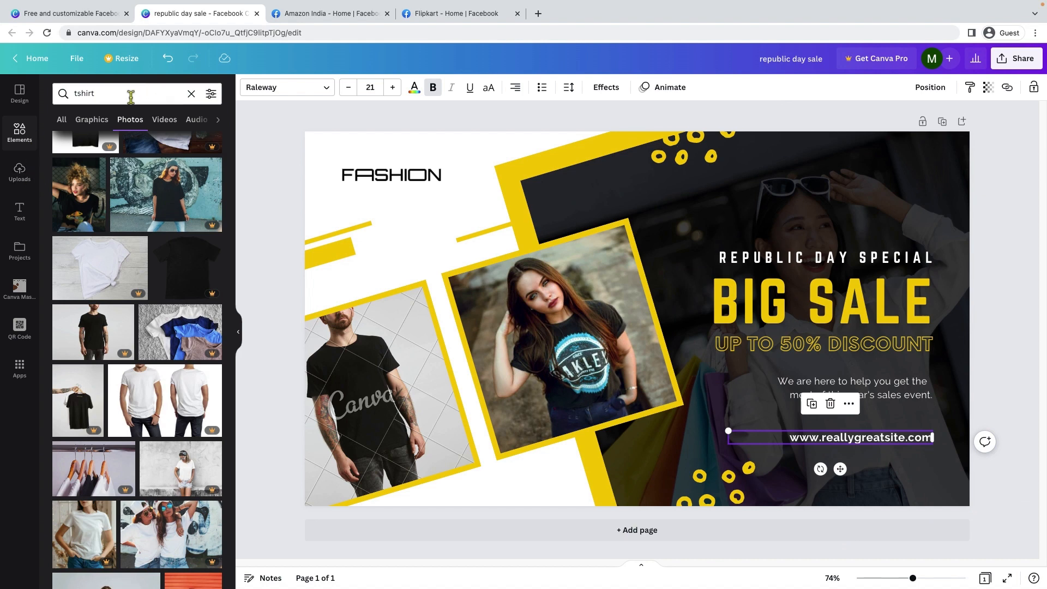
- Search the graphics elements for "indian flag" and add the graphic of three orange, white and green rosettes
left_click(28, 143)
left_click(119, 93)
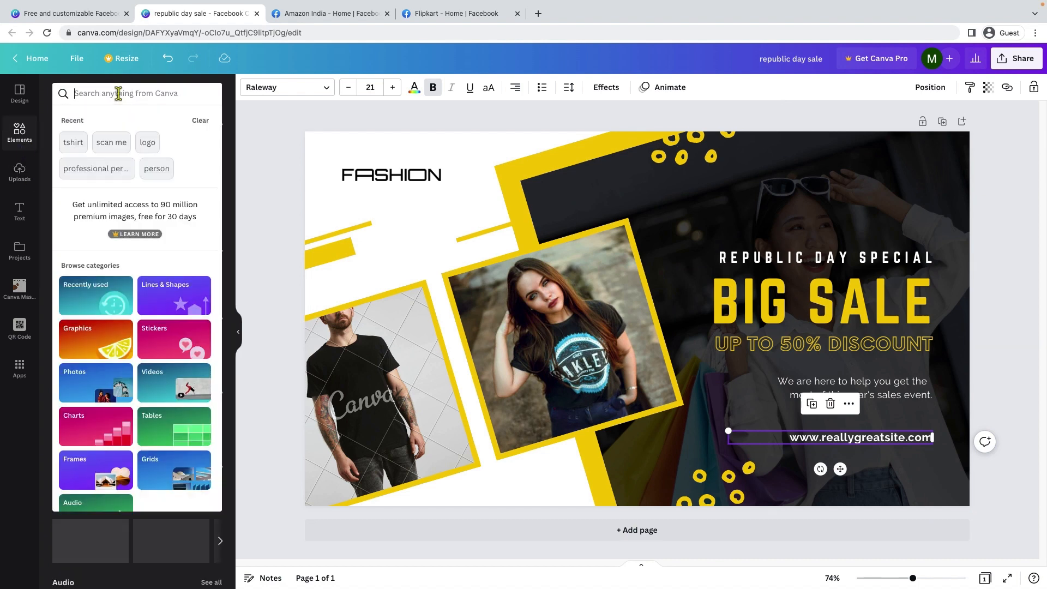
type("indian flag")
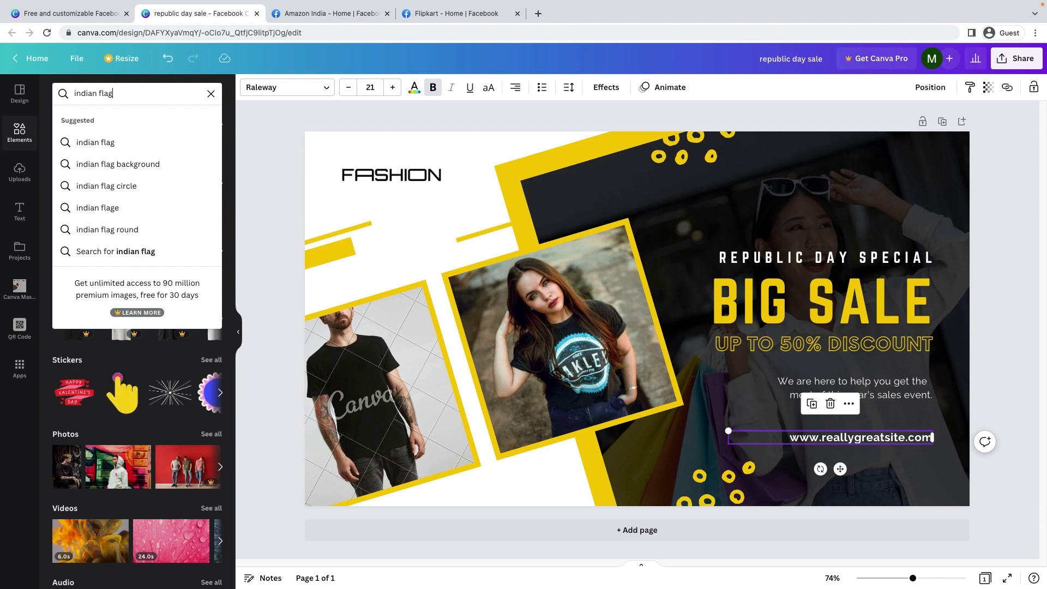
key("Return")
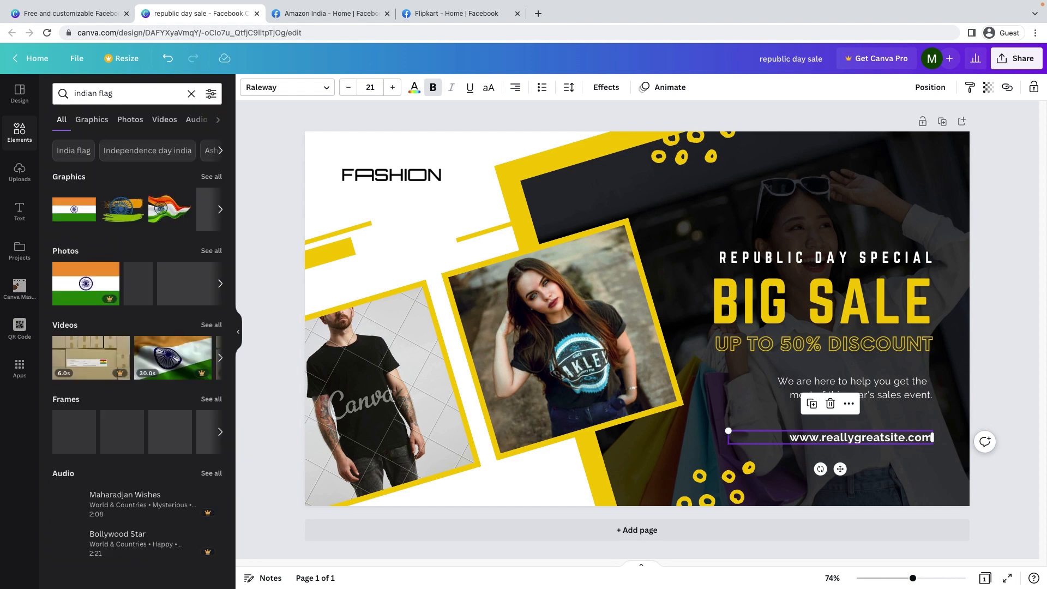
left_click(215, 181)
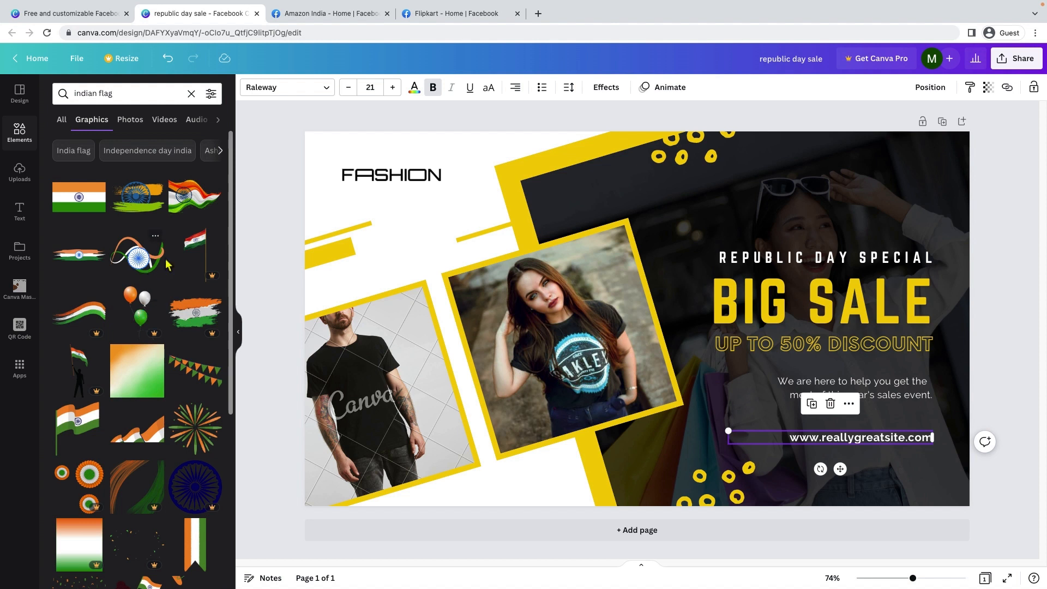
scroll(152, 338, "down", 3)
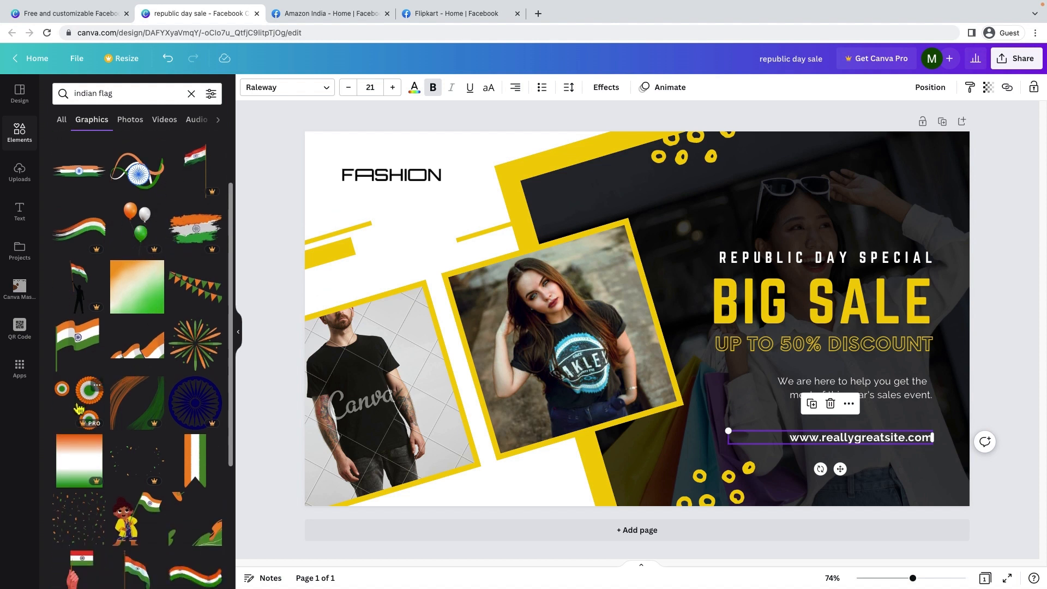
left_click(80, 408)
left_click_drag(678, 236, 849, 203)
key("Delete")
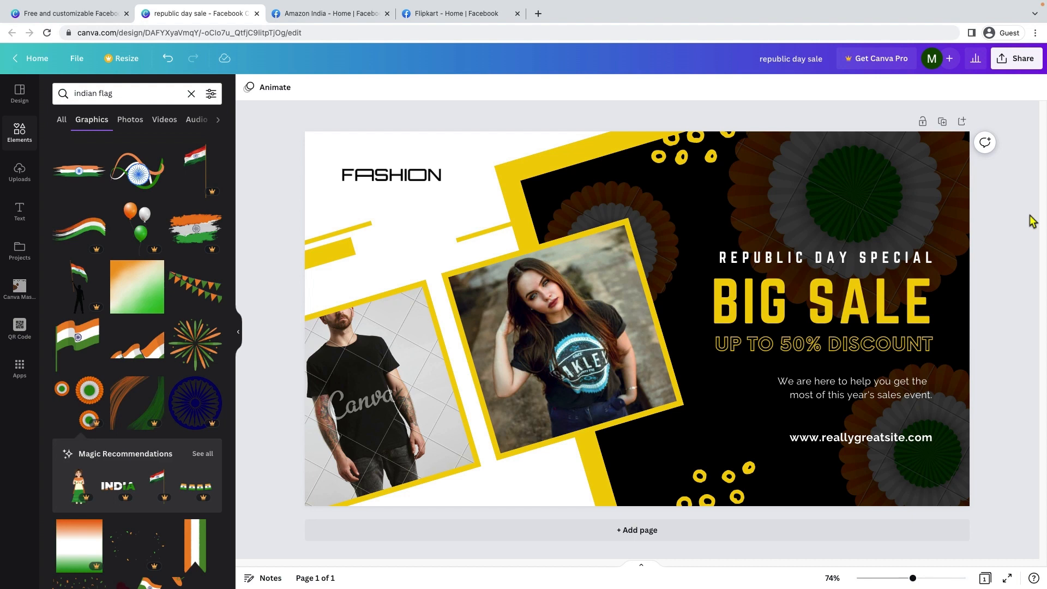
key("ctrl+z")
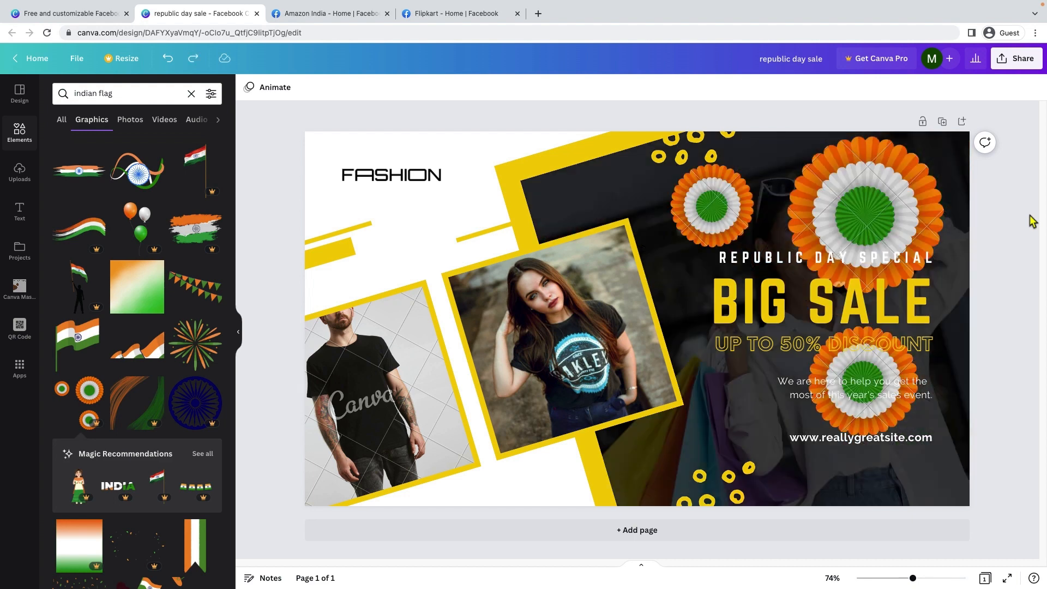
- Shrink the tricolour rosettes graphic and move it into the cover's upper-right corner
left_click(845, 205)
left_click_drag(944, 436, 786, 191)
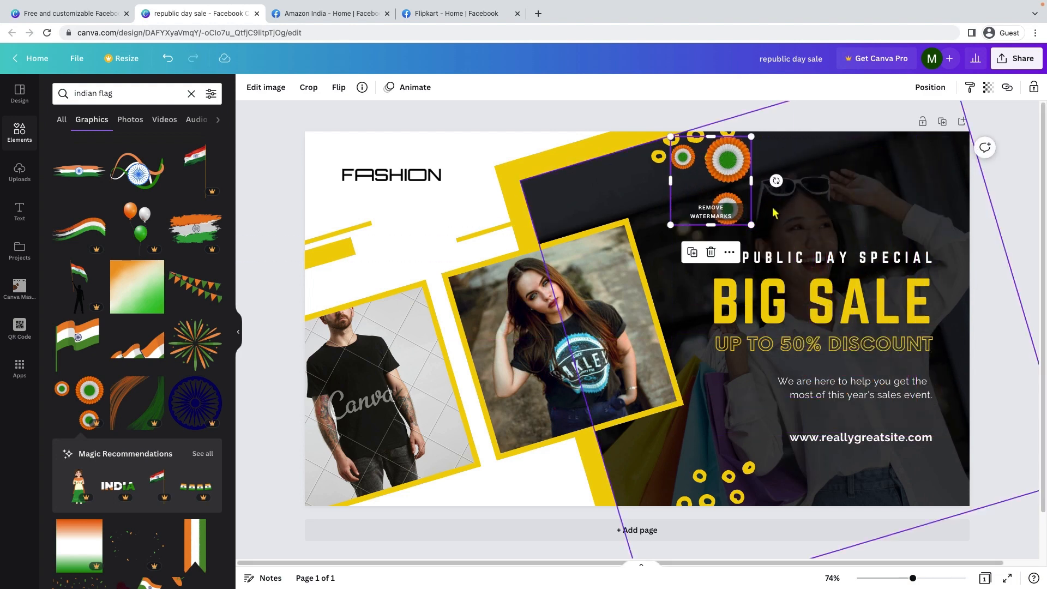
left_click_drag(708, 212, 777, 214)
key("shift+Right")
key("shift+Right")
key("shift+Right")
key("shift+Right")
key("shift+Right")
key("shift+Right")
key("shift+Right")
key("shift+Right")
key("shift+Right")
key("shift+Right")
key("shift+Right")
key("shift+Right")
key("shift+Right")
key("shift+Right")
key("shift+Right")
key("shift+Right")
key("shift+Right")
key("shift+Right")
key("shift+Right")
key("shift+Right")
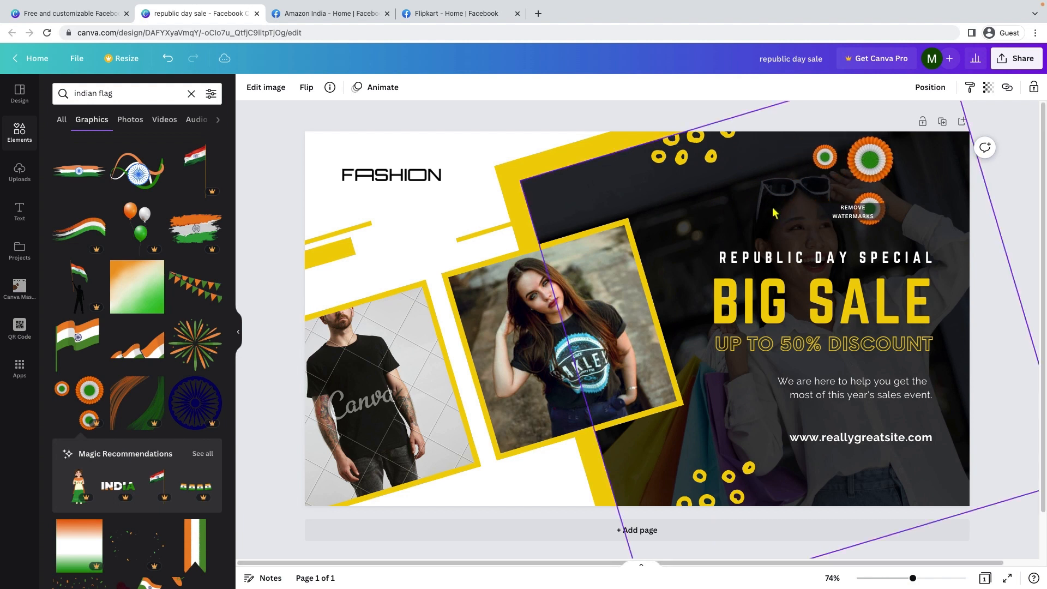
key("shift+Right")
key("shift+Right")
key("shift+Right")
key("shift+Right")
key("shift+Right")
key("shift+Right")
key("shift+Right")
key("shift+Right")
key("shift+Right")
key("shift+Right")
key("shift+Right")
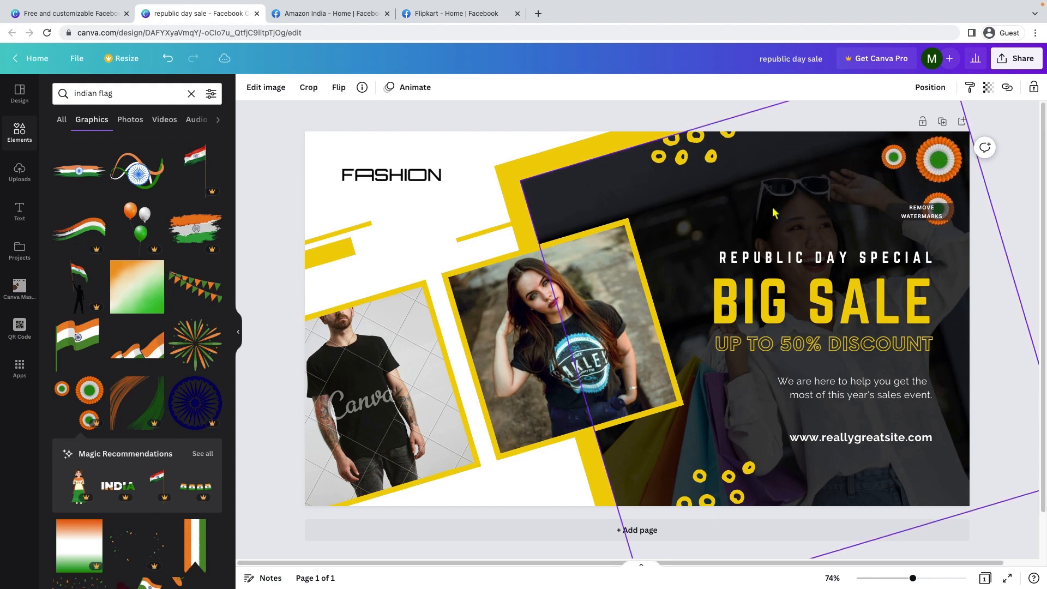
key("Right")
key("shift+Right")
key("shift+Right")
key("shift+Right")
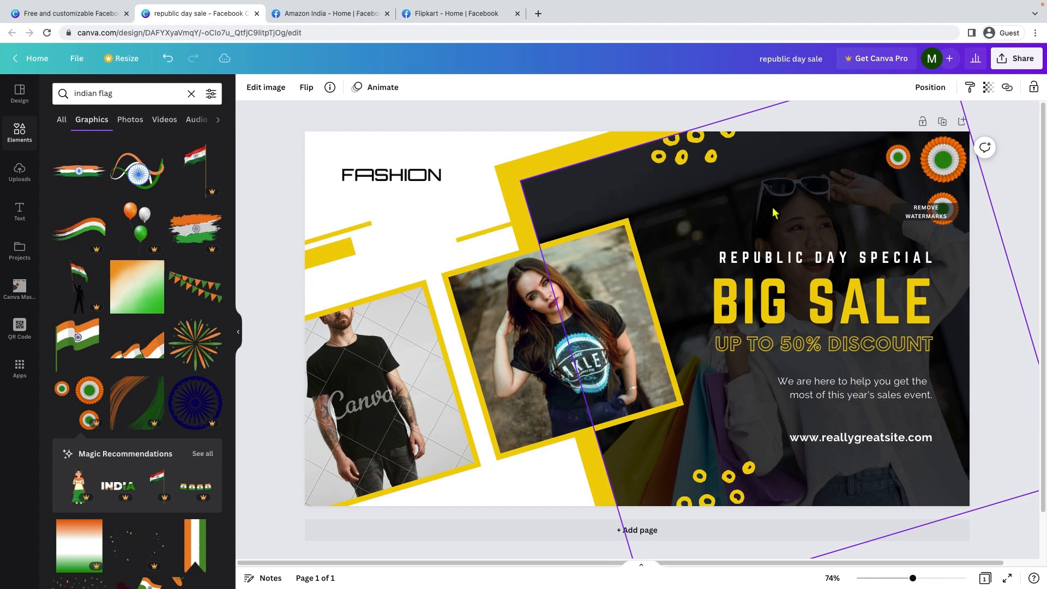
key("shift+Up")
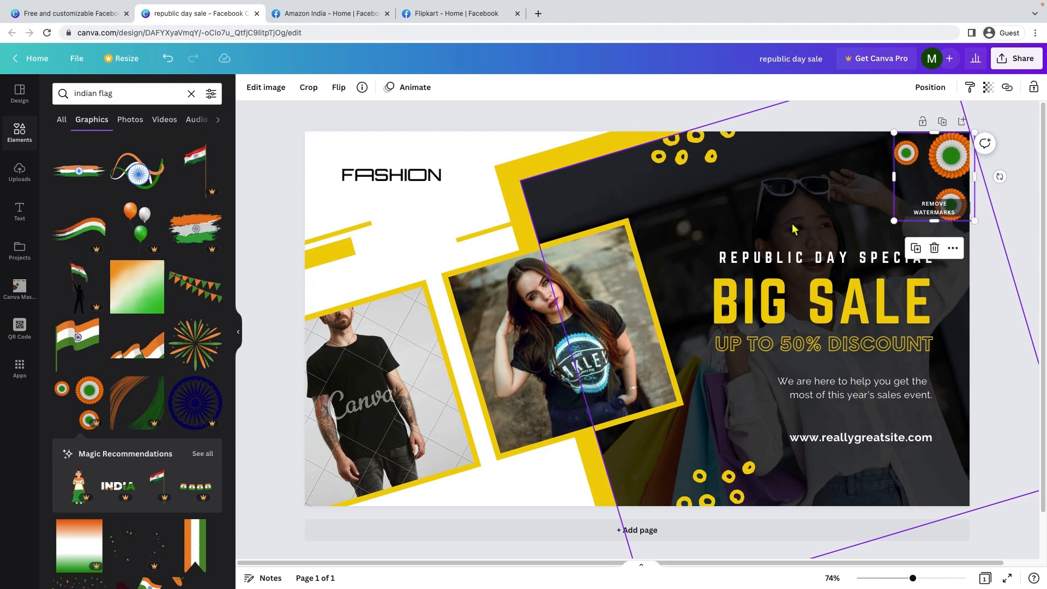
- Enlarge the rosettes graphic slightly and shift it up against the cover's top edge
left_click_drag(894, 221, 872, 249)
left_click(1006, 295)
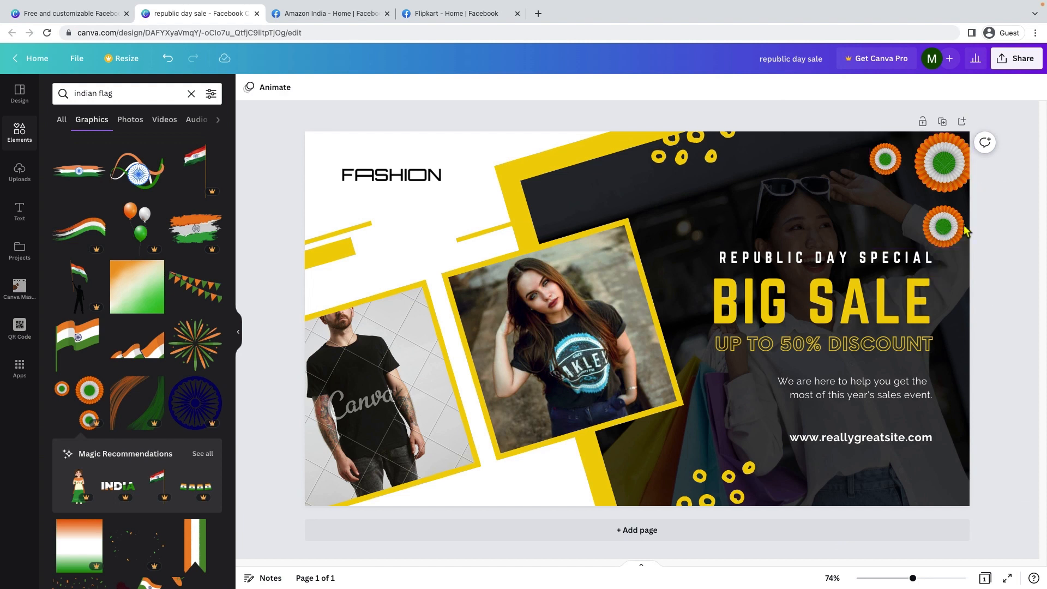
left_click(946, 223)
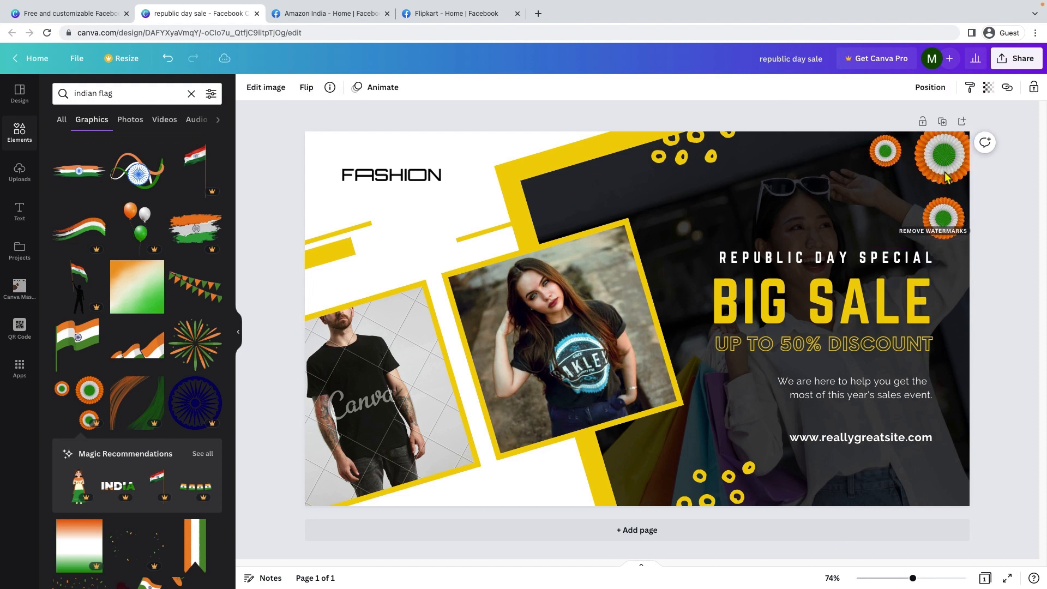
left_click(947, 176)
left_click(1020, 252)
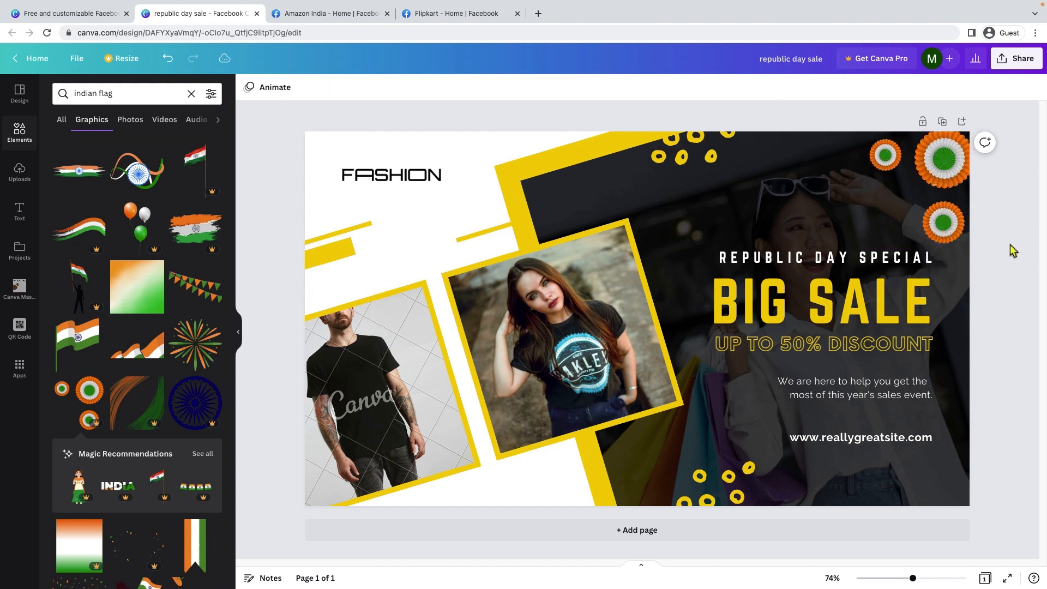
- Delete the two clusters of yellow rings at the cover's upper and lower edges
left_click(700, 155)
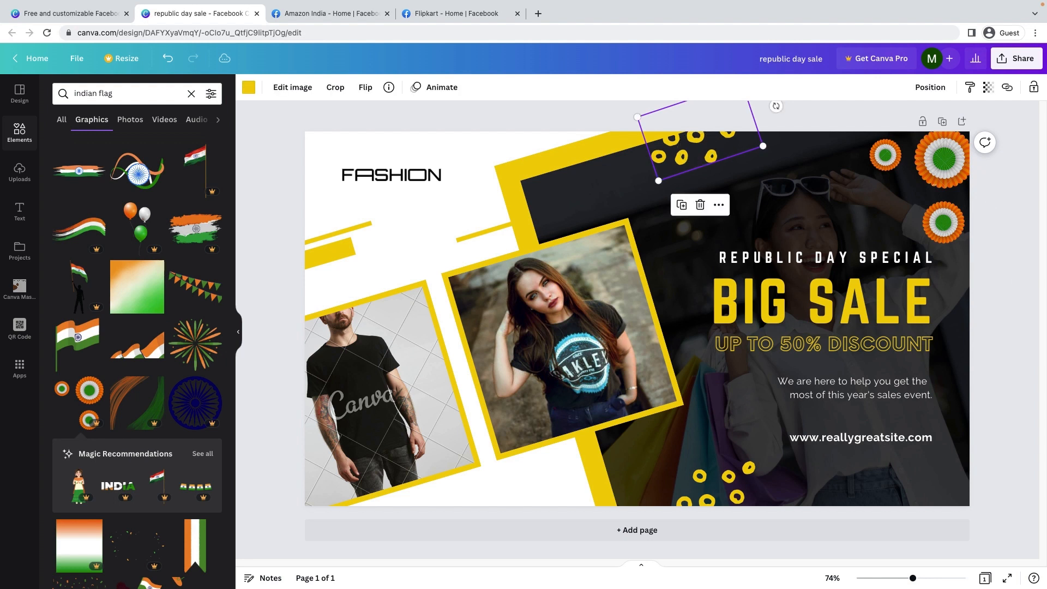
key("Delete")
left_click(728, 479)
key("Delete")
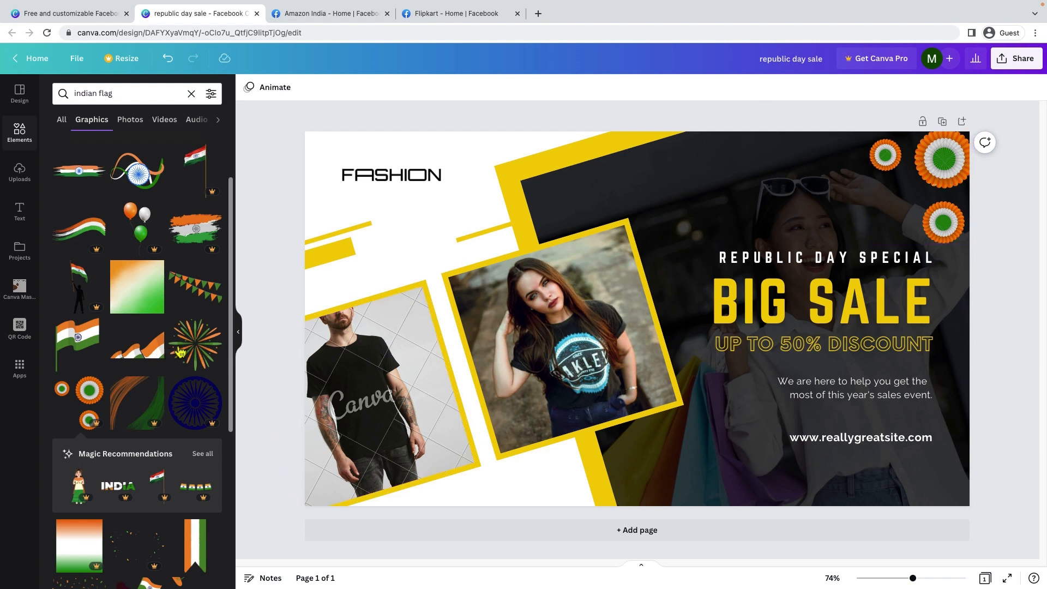
- Add the graphic of a thin row of orange, white and green bunting and place it along the cover's top edge from the left corner
scroll(198, 351, "down", 3)
scroll(198, 351, "down", 1)
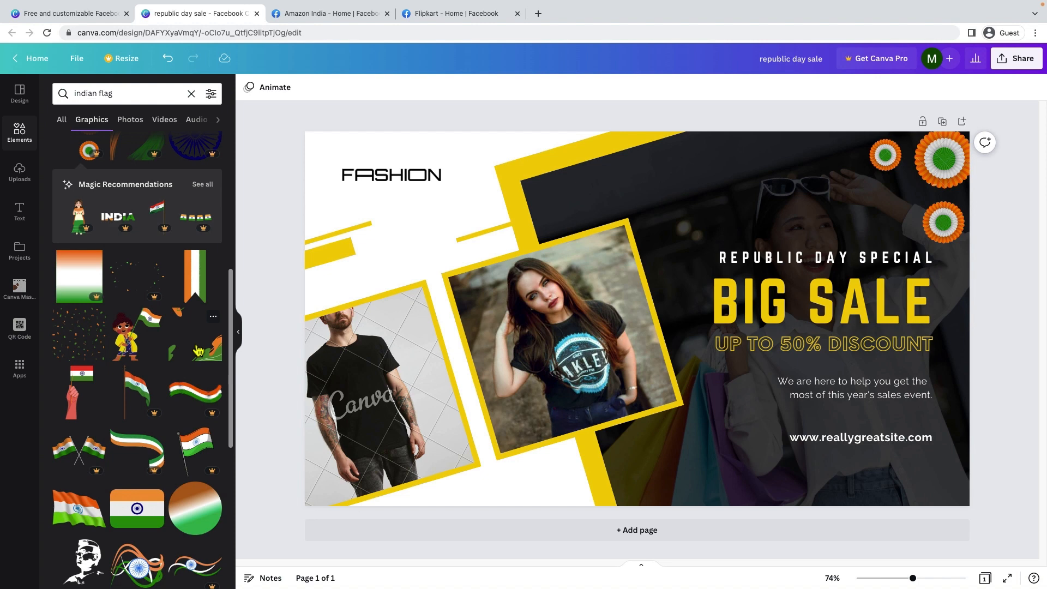
scroll(198, 351, "down", 8)
scroll(198, 350, "down", 2)
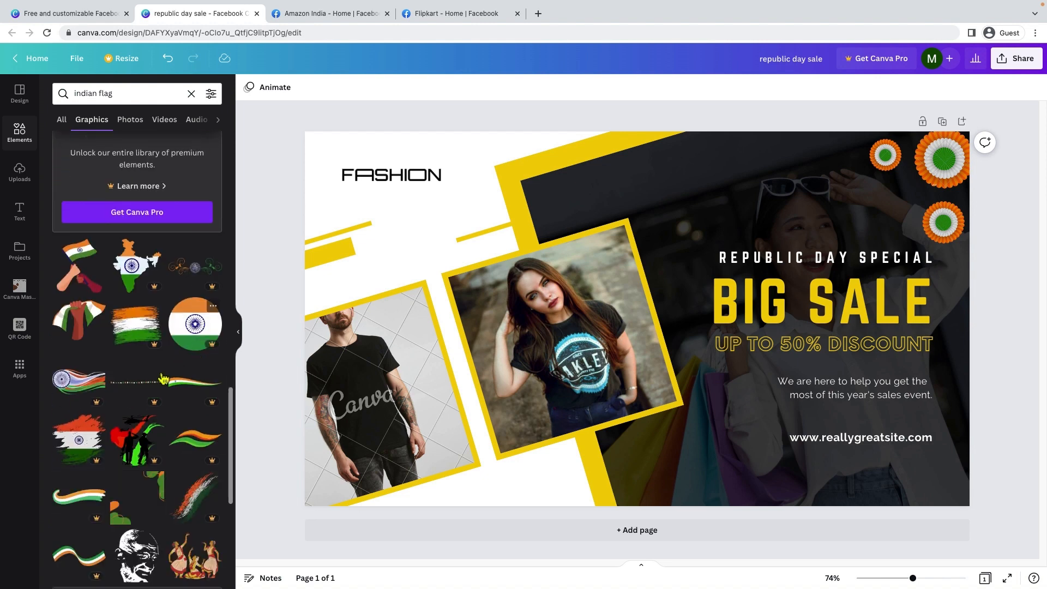
left_click(139, 385)
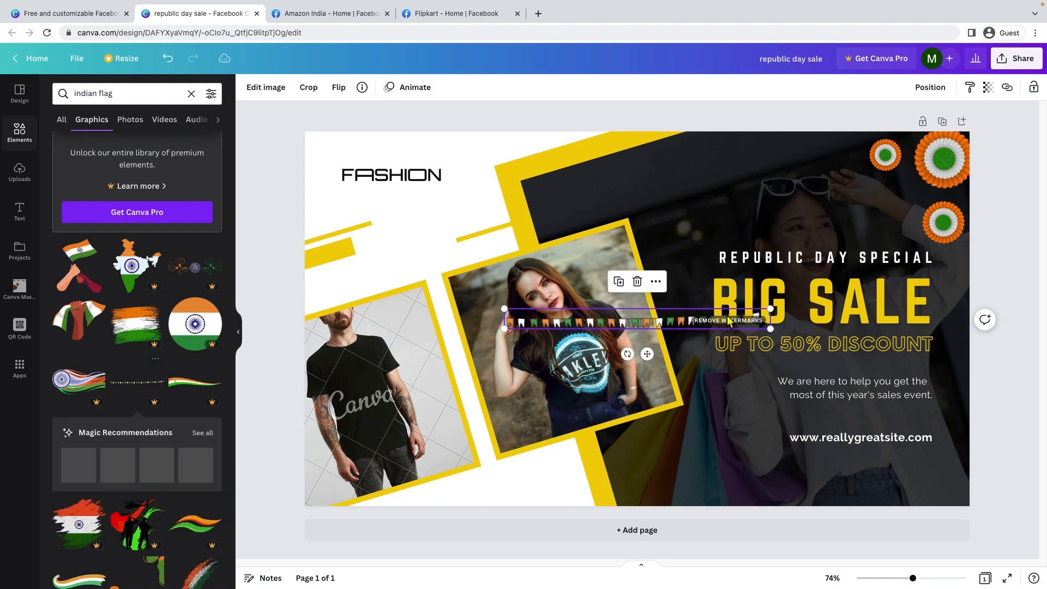
left_click_drag(643, 325, 444, 136)
left_click(331, 208)
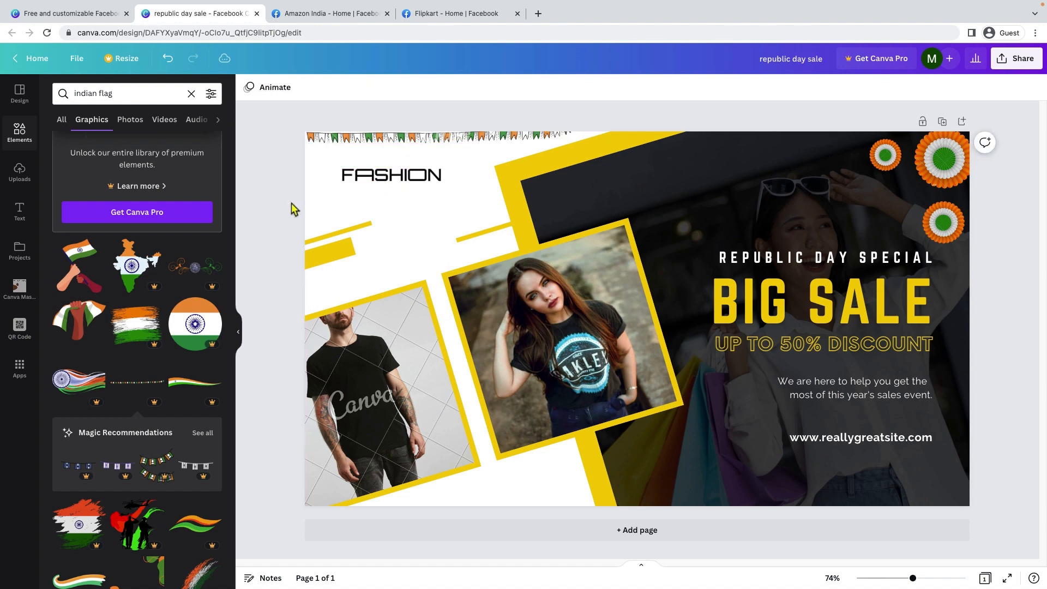
- Add the orange and green firework burst graphic, shrink it and place it in the white area below the woman's T-shirt photo
scroll(122, 363, "down", 8)
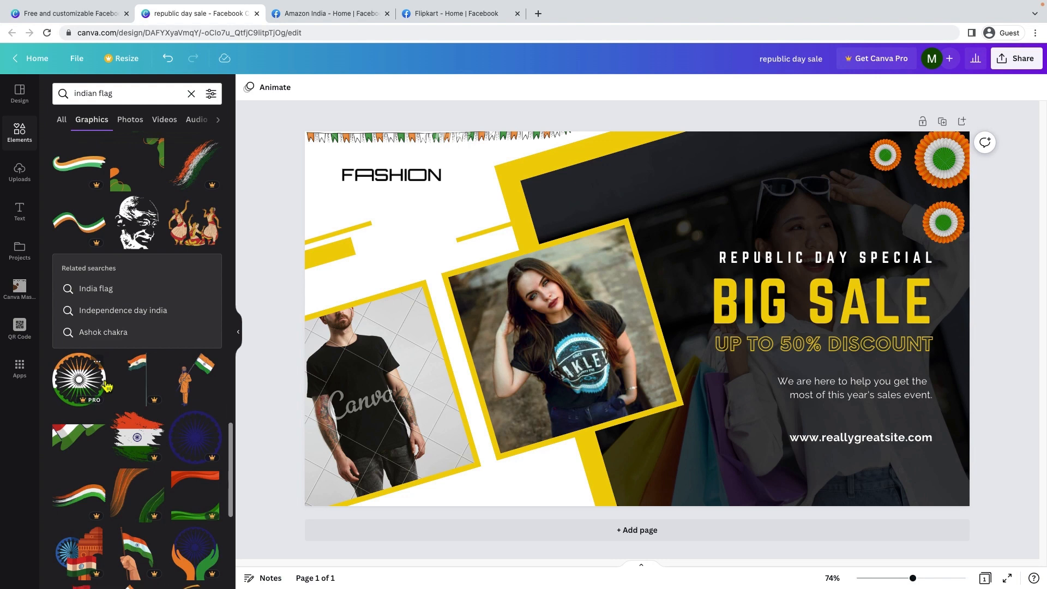
scroll(162, 393, "down", 5)
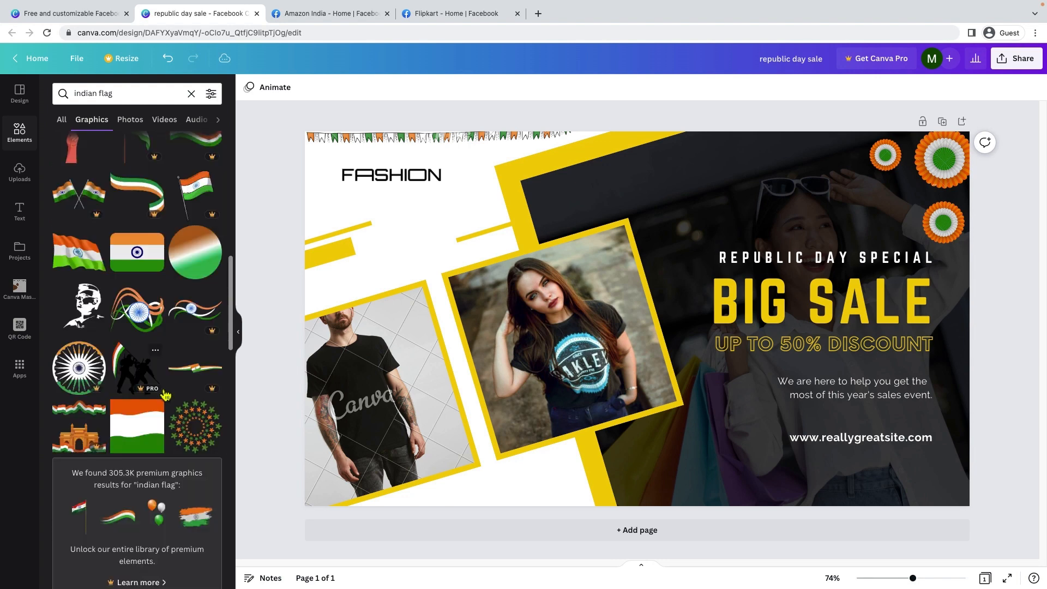
scroll(165, 394, "up", 1)
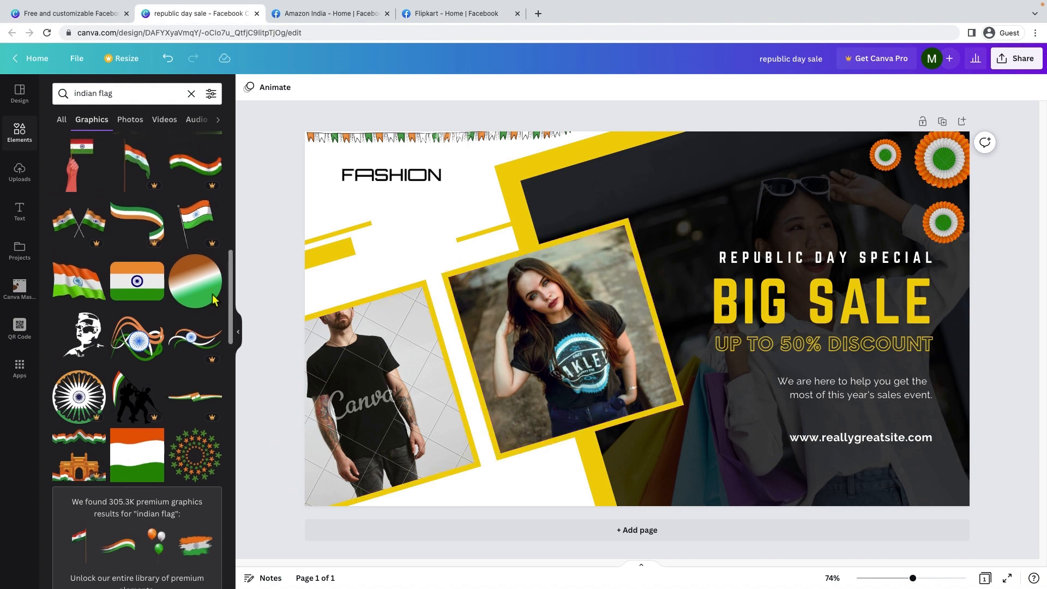
scroll(143, 337, "up", 10)
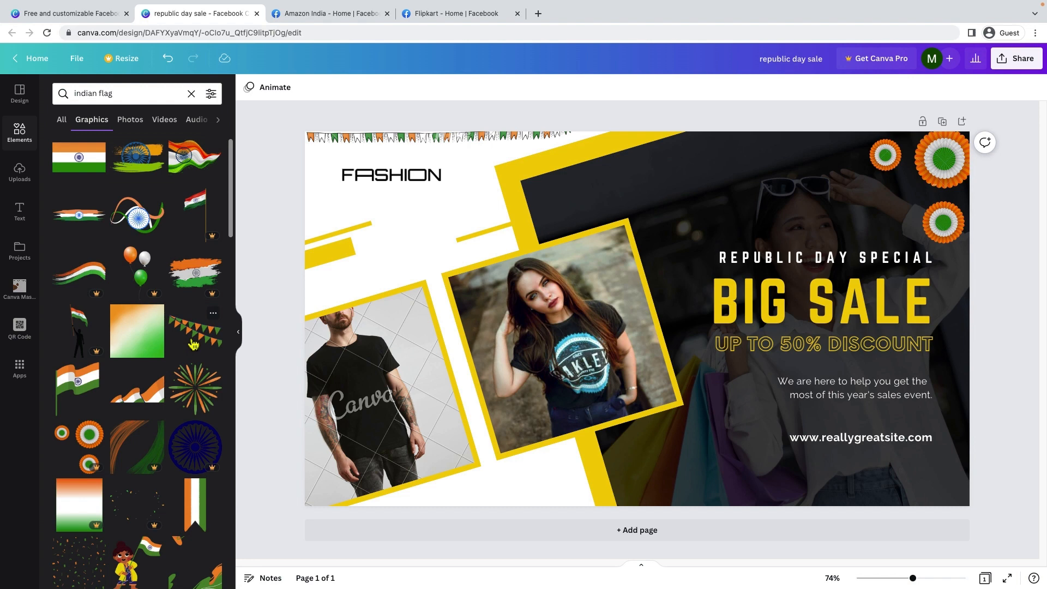
left_click(196, 388)
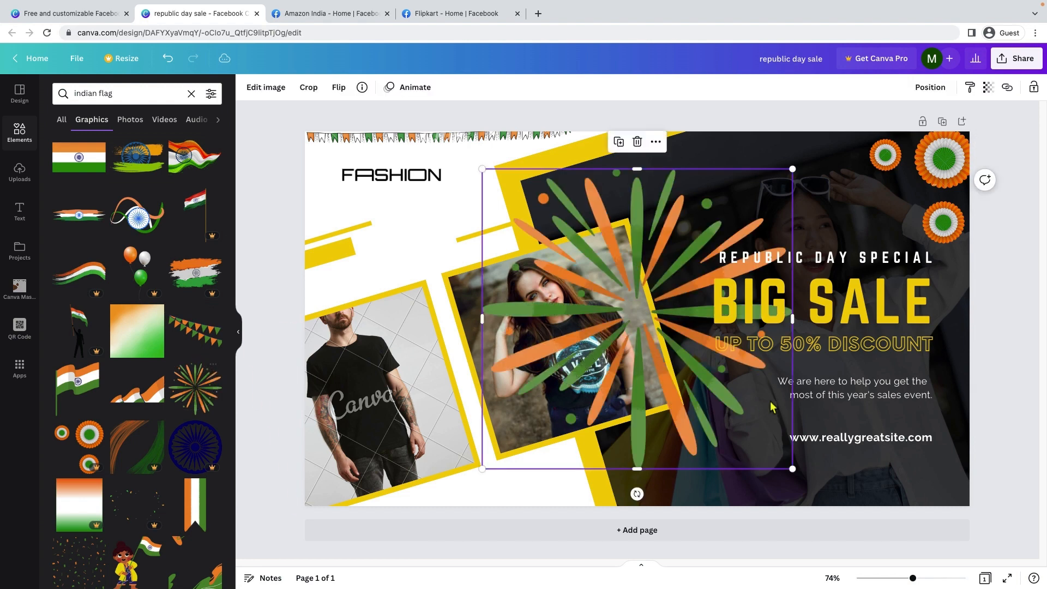
left_click_drag(794, 474, 582, 266)
left_click_drag(541, 218, 559, 496)
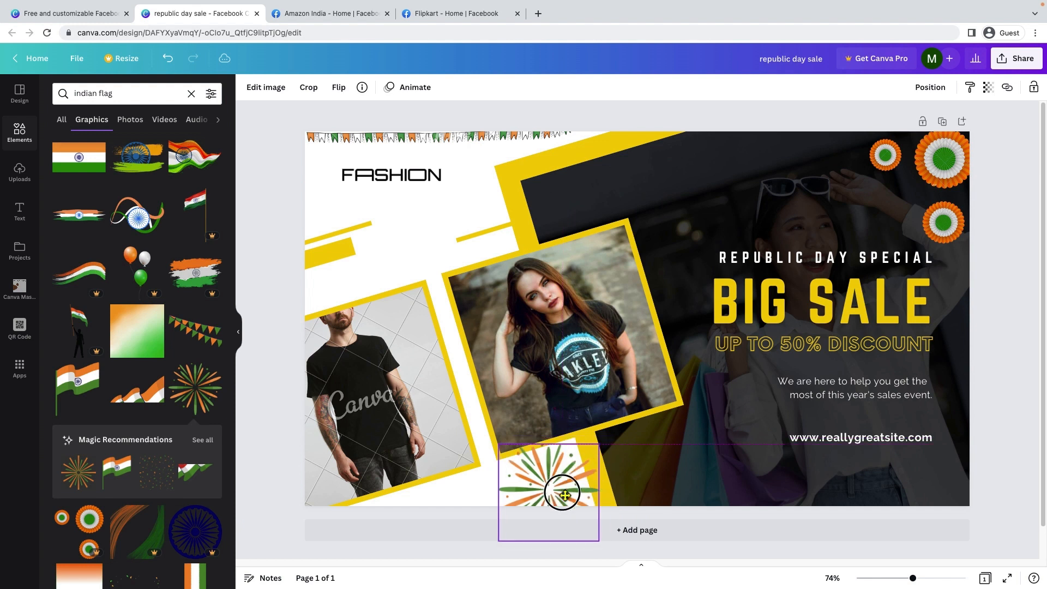
left_click_drag(599, 541, 567, 487)
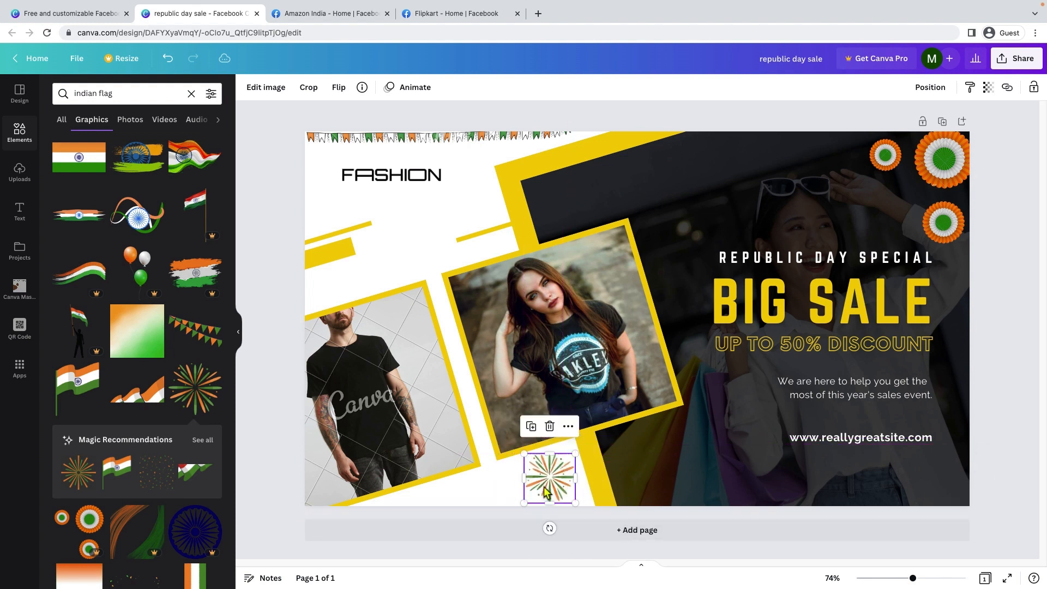
left_click(277, 479)
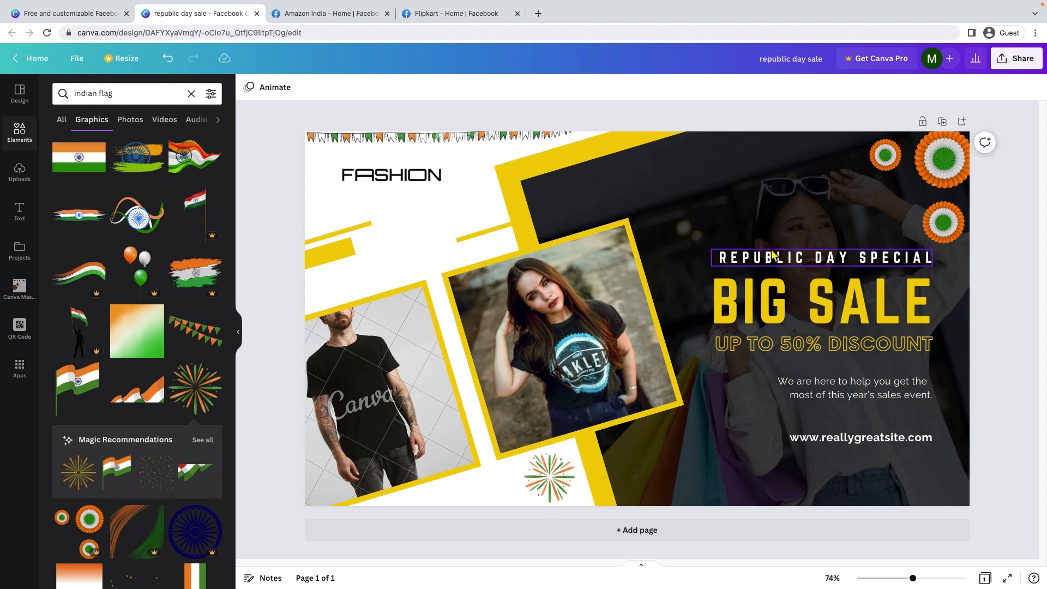
- Delete the tricolour rosettes graphic from the cover's upper-right corner
left_click(984, 143)
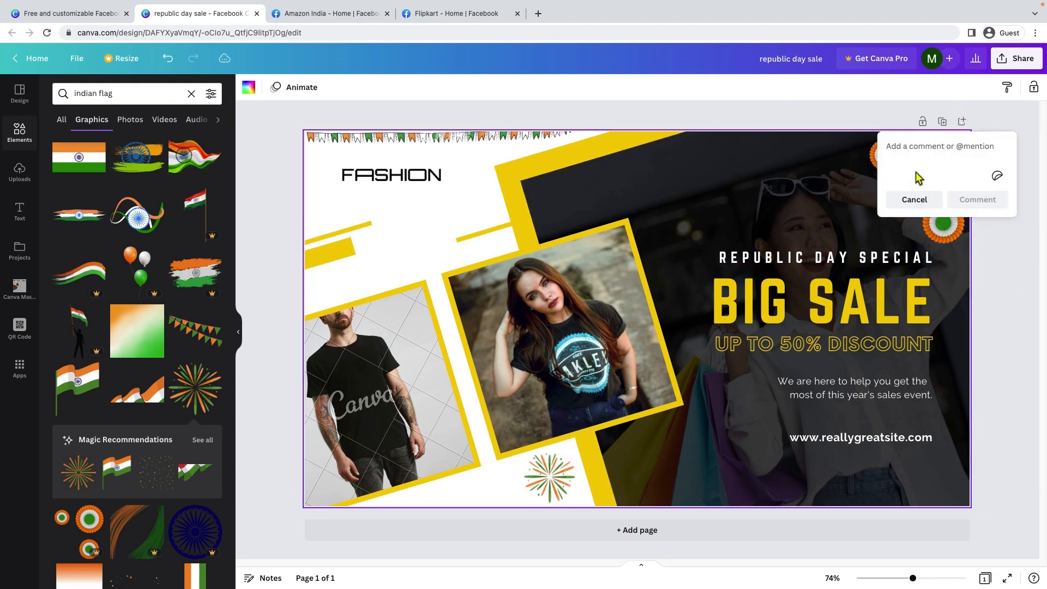
left_click(914, 199)
left_click(941, 221)
key("Delete")
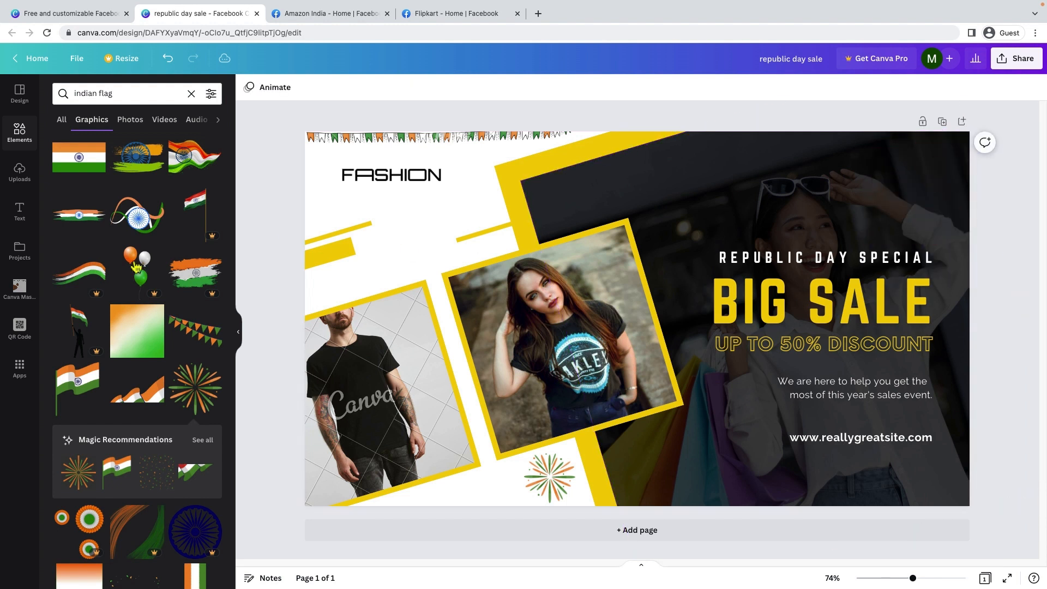
- Add the graphic of a girl in a yellow jacket waving the Indian flag and shrink it to less than half size
scroll(125, 277, "up", 1)
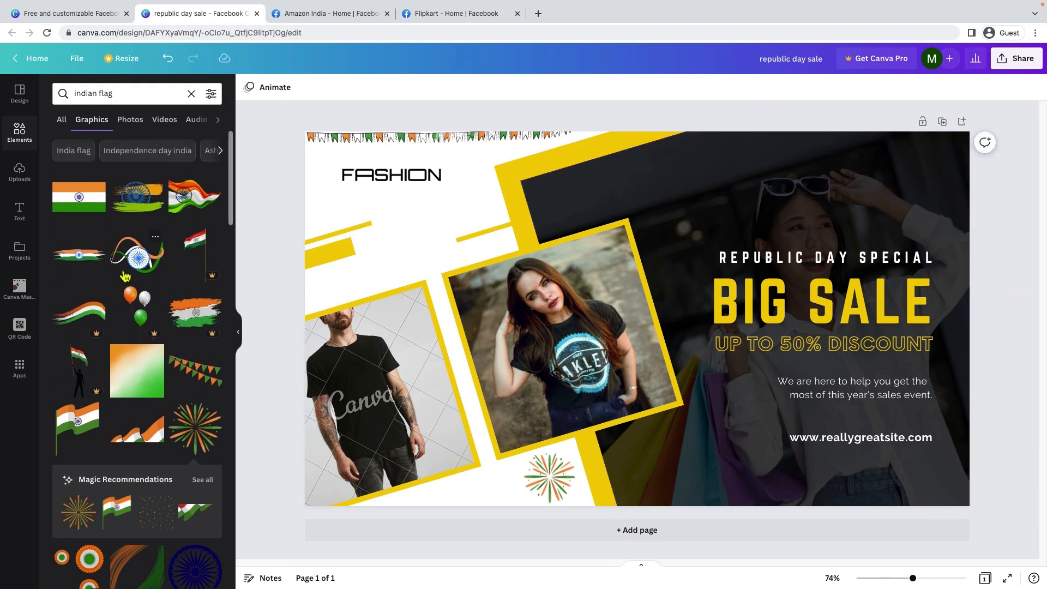
scroll(125, 276, "down", 2)
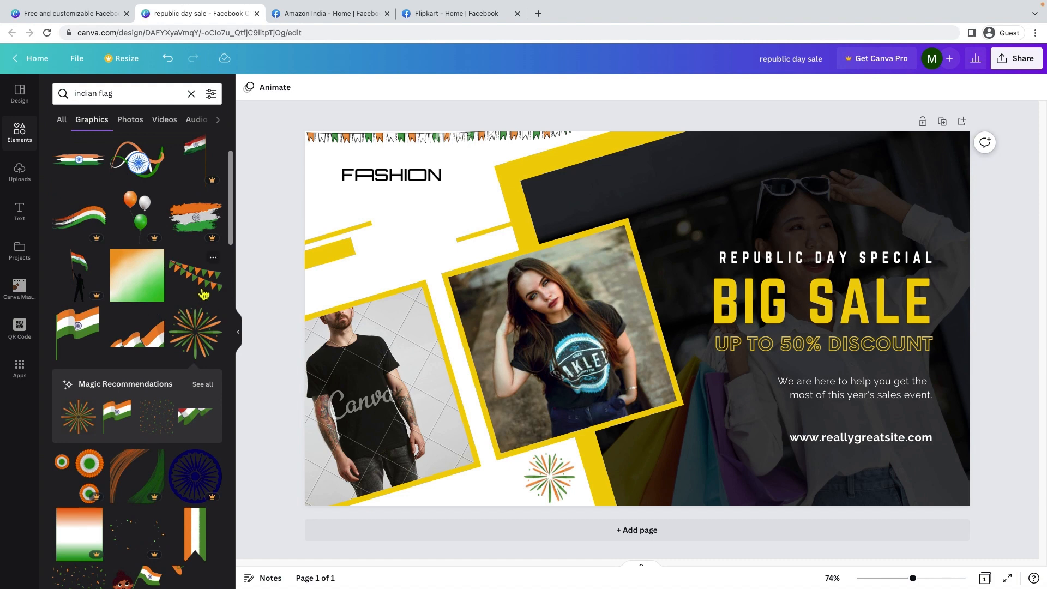
scroll(172, 336, "down", 5)
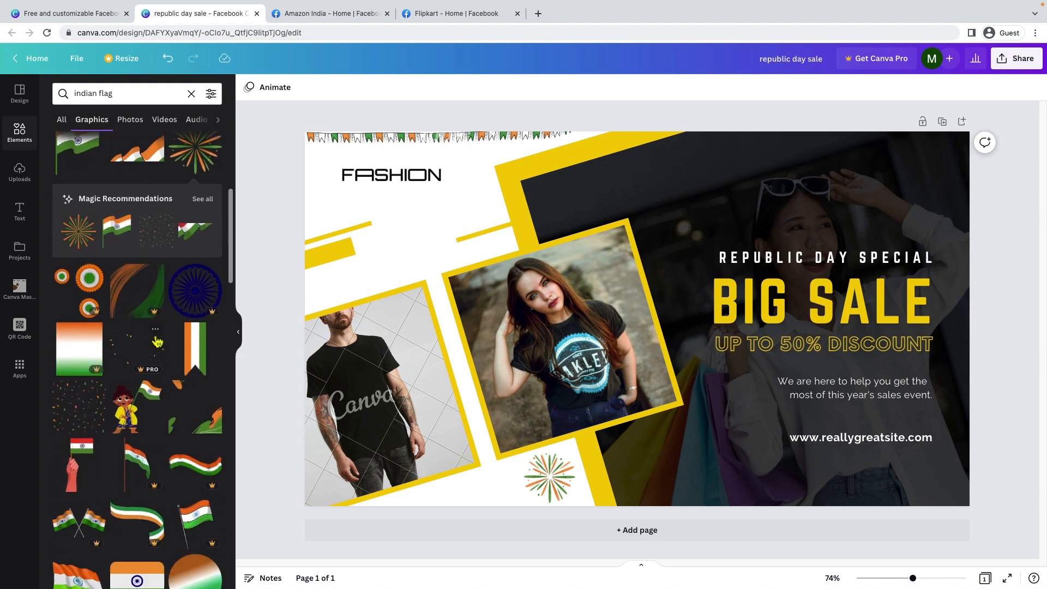
scroll(157, 340, "down", 1)
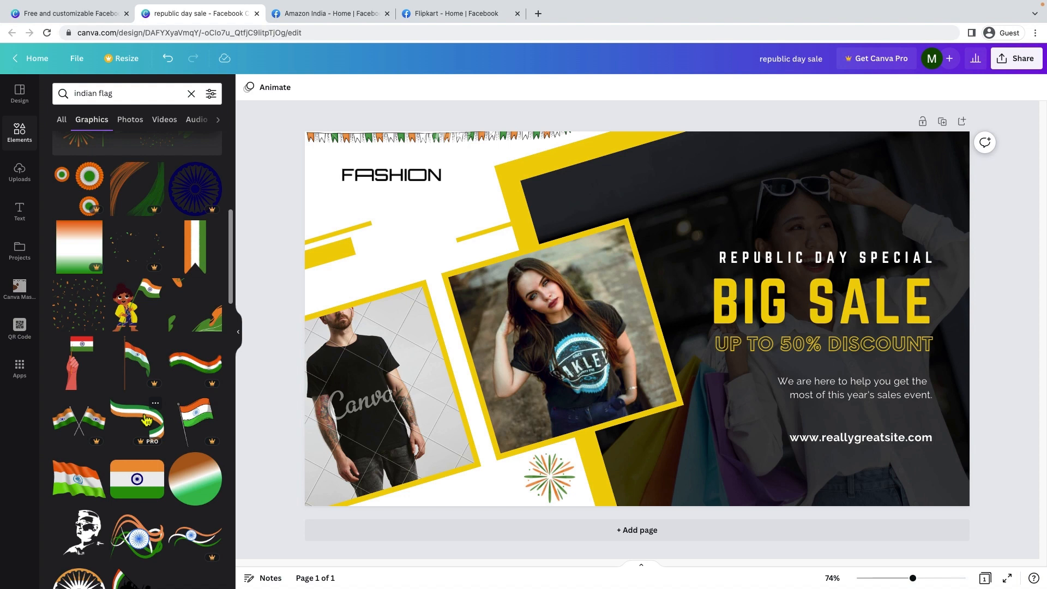
left_click(127, 315)
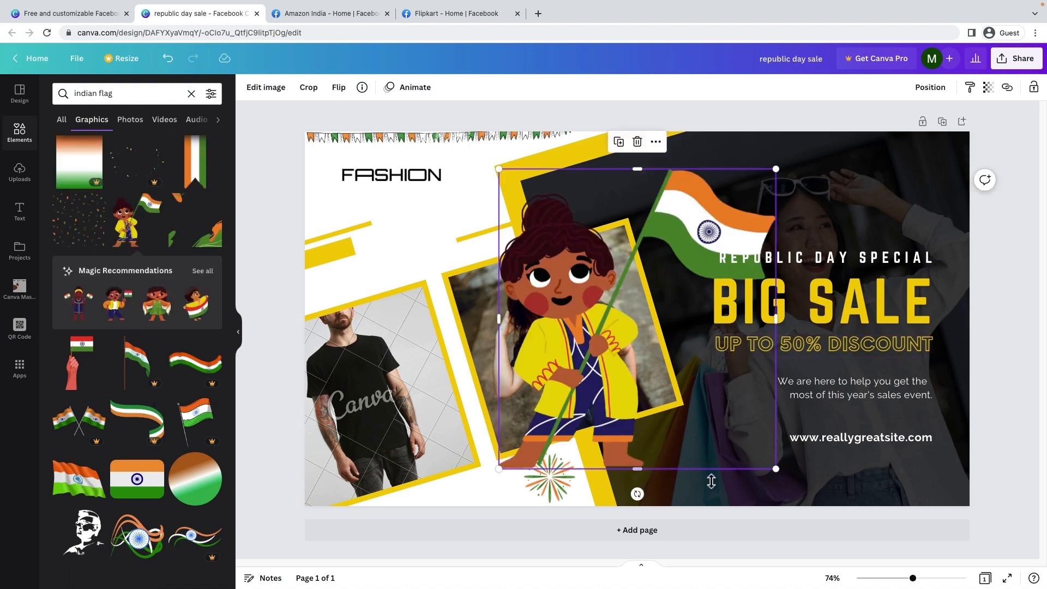
left_click_drag(776, 468, 578, 325)
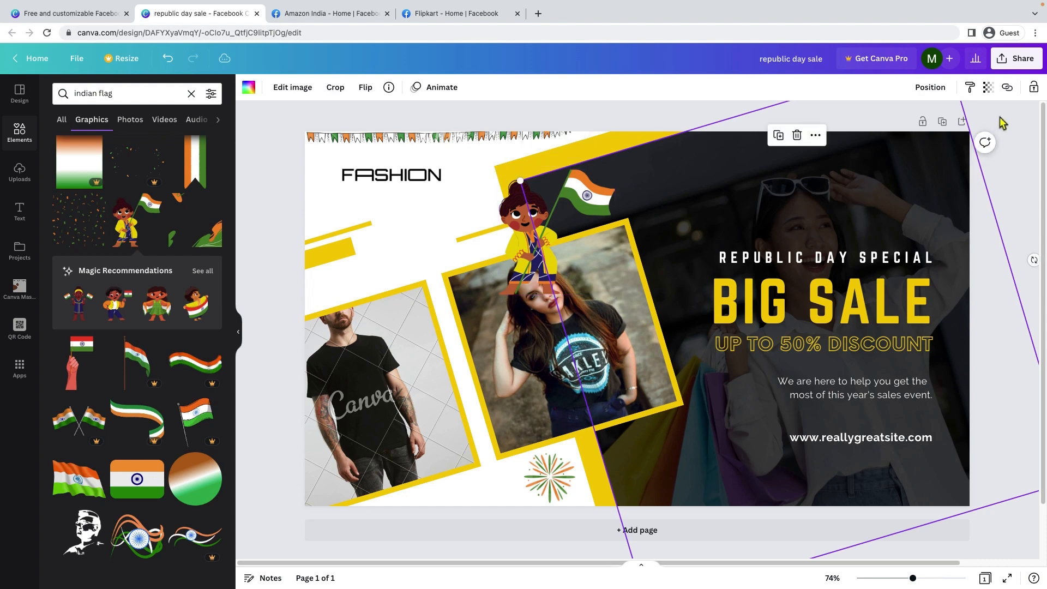
- Lock the dark background photo and move the flag-waving girl to the upper left of the "BIG SALE" heading
left_click(1034, 87)
left_click_drag(532, 246, 684, 223)
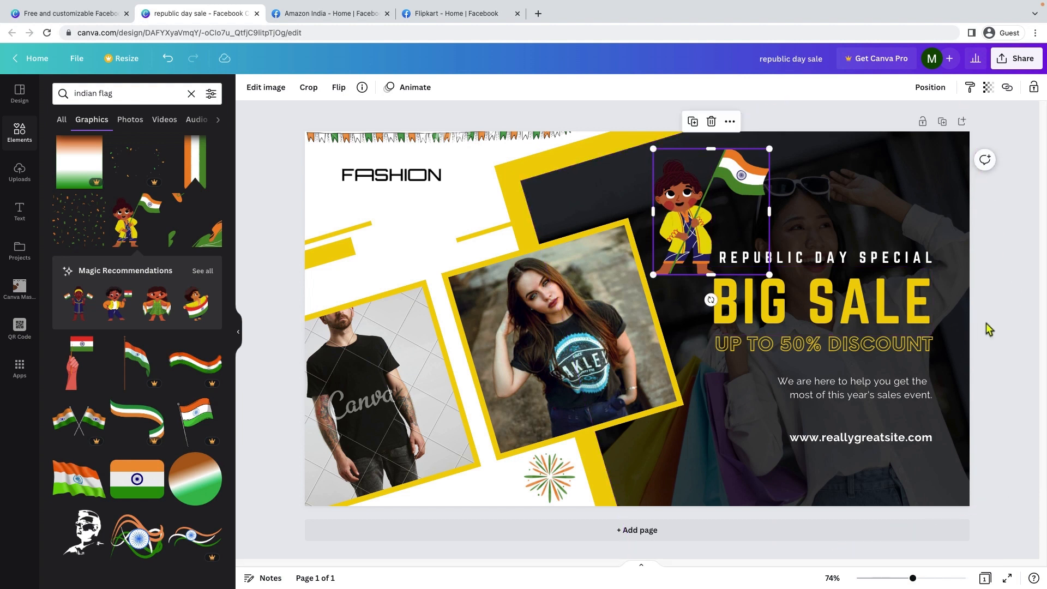
left_click(1004, 333)
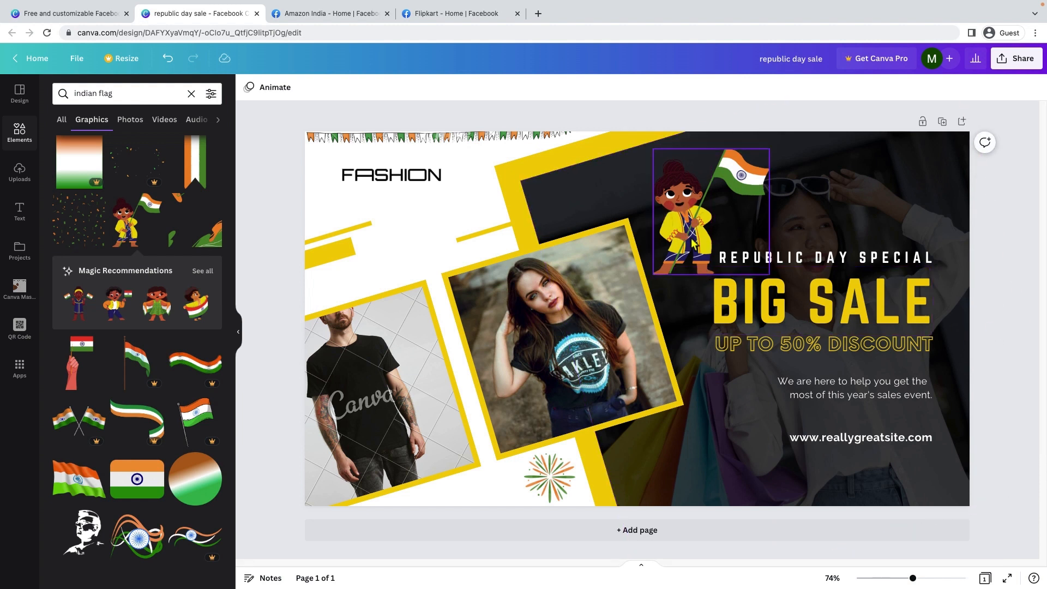